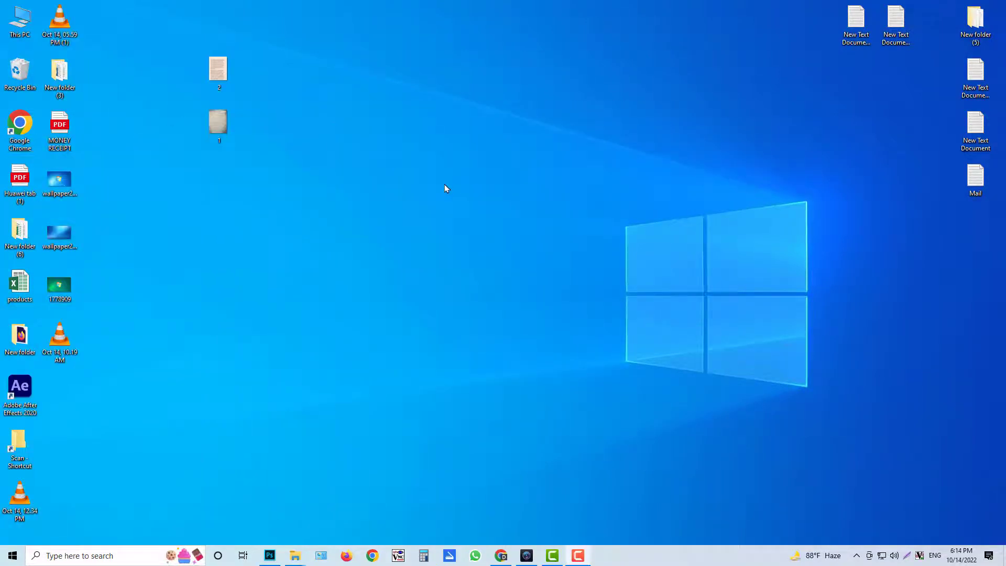
{"action": "right_click", "coordinate": [443, 181]}
{"action": "left_click", "coordinate": [472, 227]}
{"action": "left_click_drag", "start_coordinate": [172, 32], "coordinate": [290, 168]}
{"action": "left_click_drag", "start_coordinate": [158, 48], "coordinate": [215, 70]}
View the desktop images 2.jpg and 1.jpg full-window in the photo viewer, closing each one after examining it.
{"action": "right_click", "coordinate": [225, 73]}
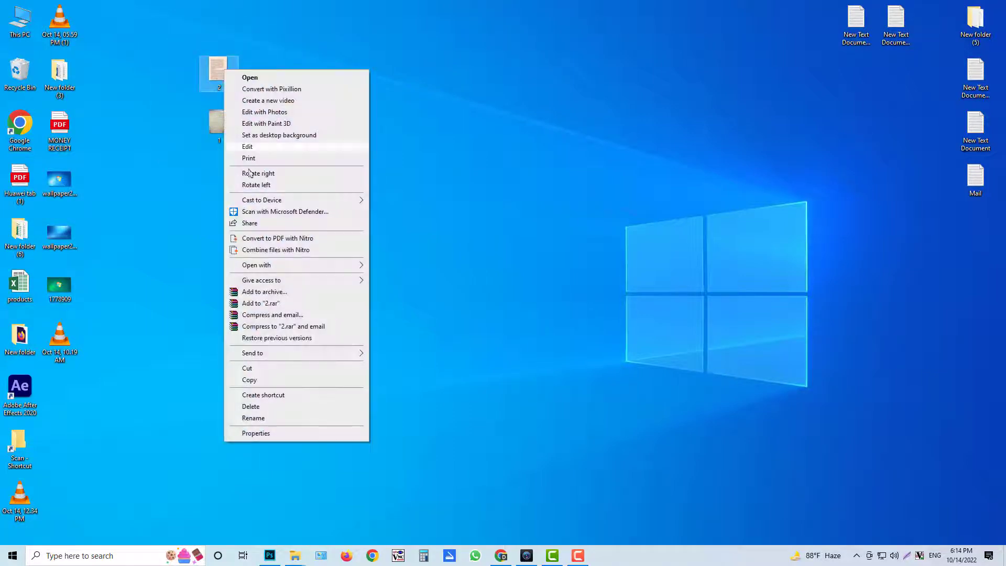
{"action": "left_click", "coordinate": [208, 71]}
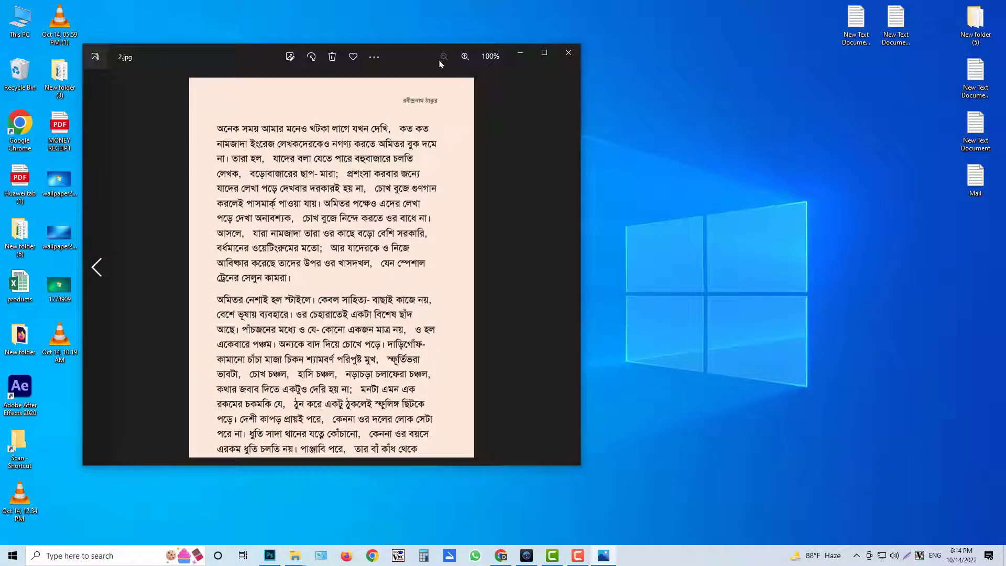
{"action": "left_click", "coordinate": [544, 52]}
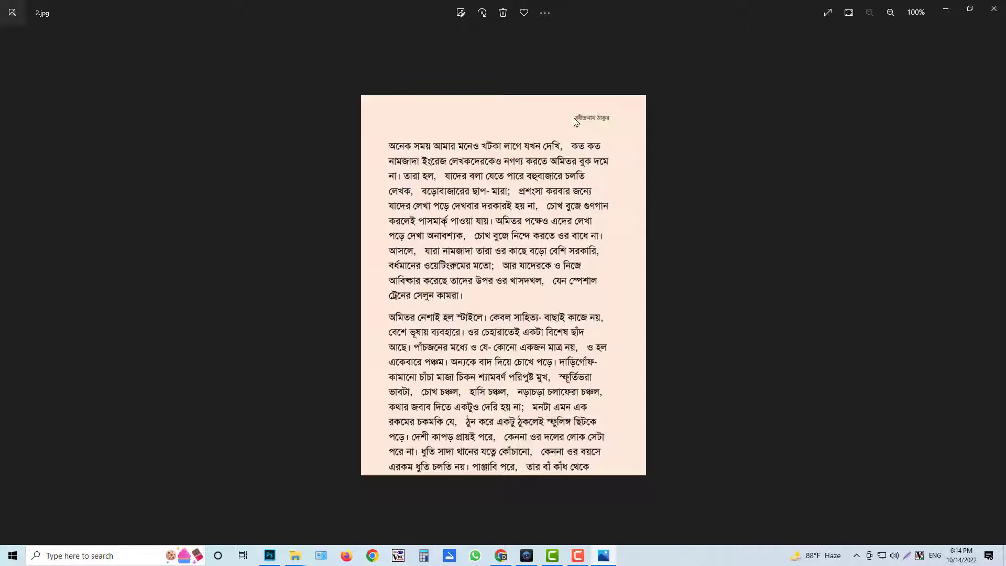
{"action": "left_click", "coordinate": [994, 9]}
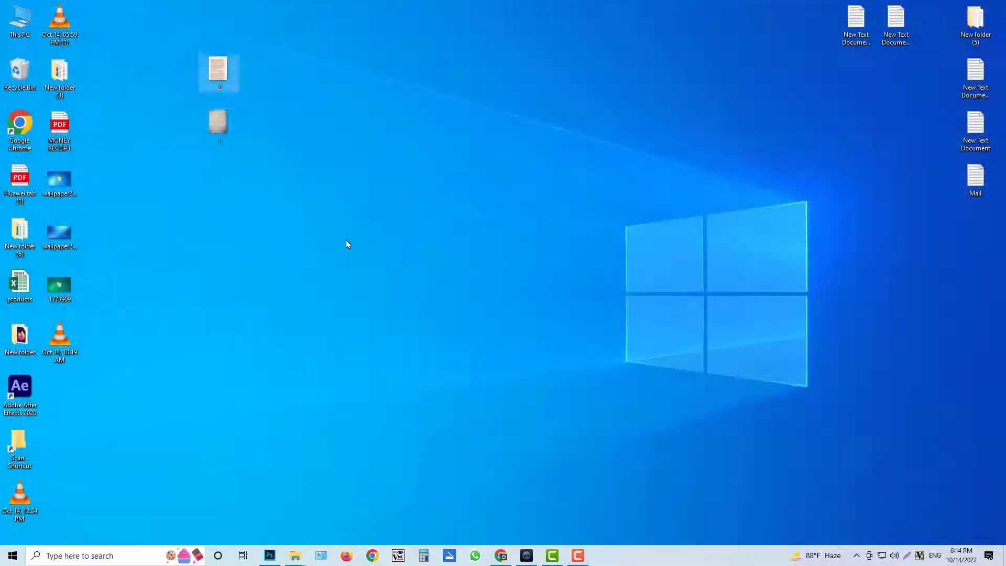
{"action": "double_click", "coordinate": [218, 123]}
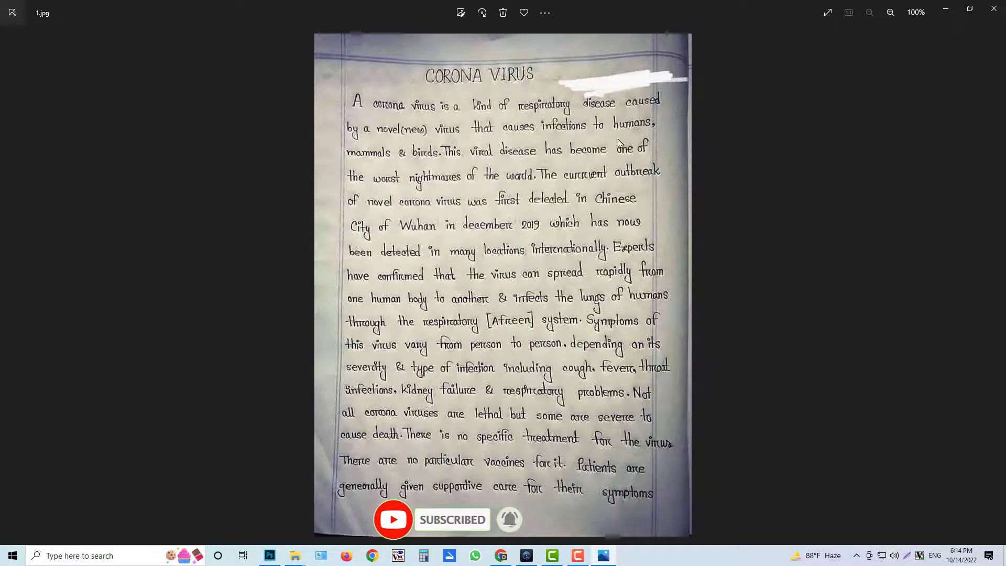
{"action": "left_click", "coordinate": [994, 9]}
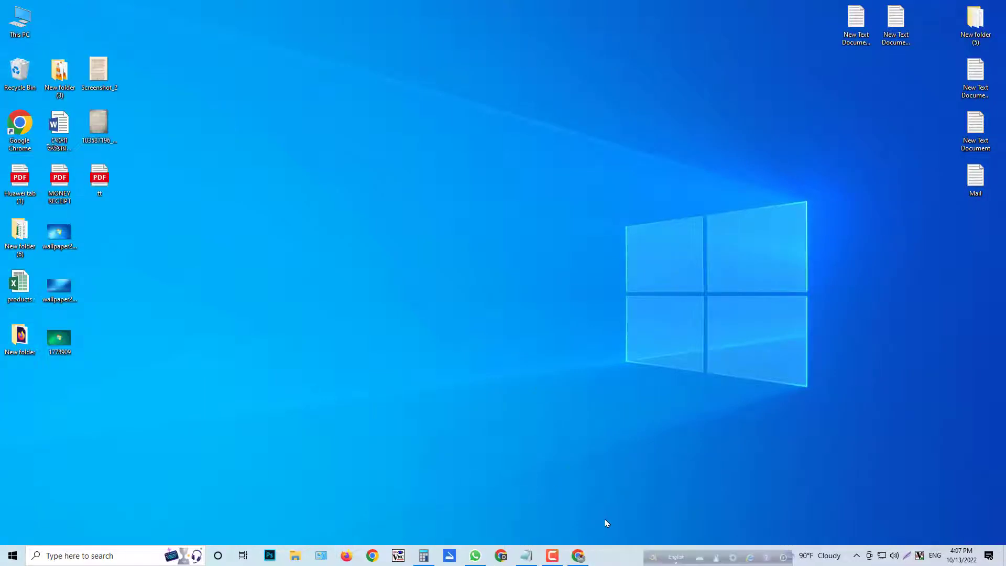
Open Gmail in a maximised Chrome window and go from there to Google Drive.
{"action": "left_click", "coordinate": [579, 503]}
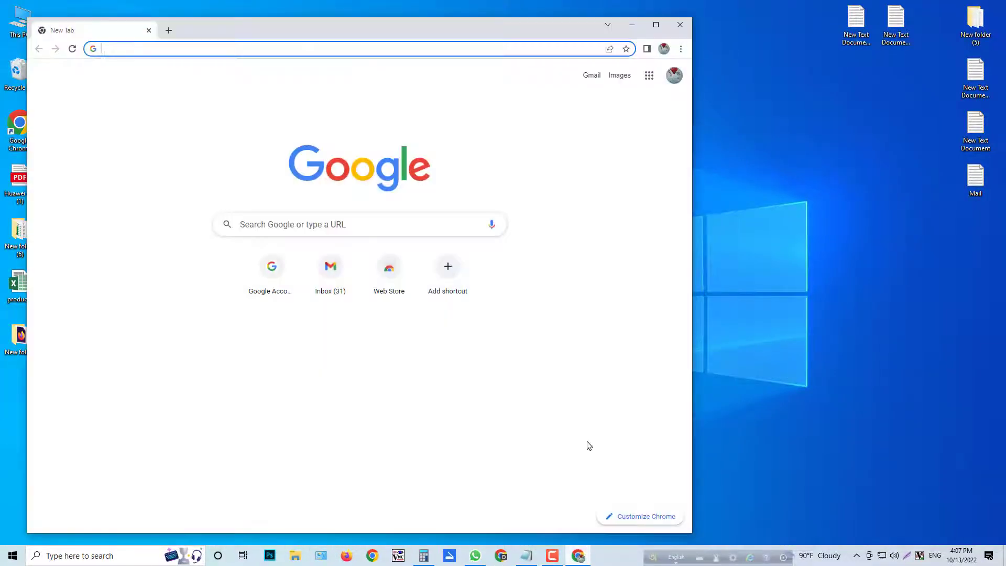
{"action": "left_click", "coordinate": [394, 49]}
{"action": "type", "text": "gmail"}
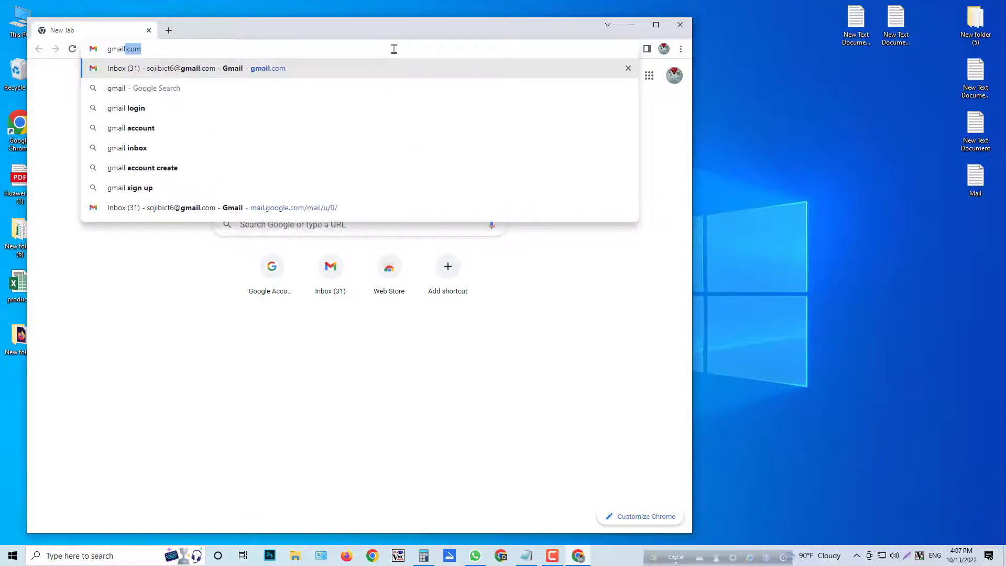
{"action": "key", "text": "Return"}
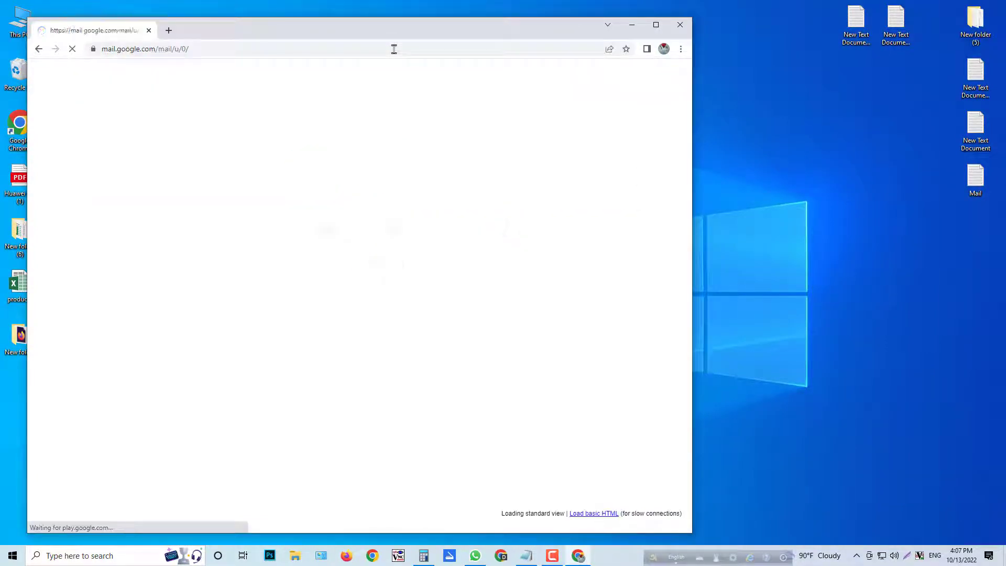
{"action": "left_click", "coordinate": [656, 25]}
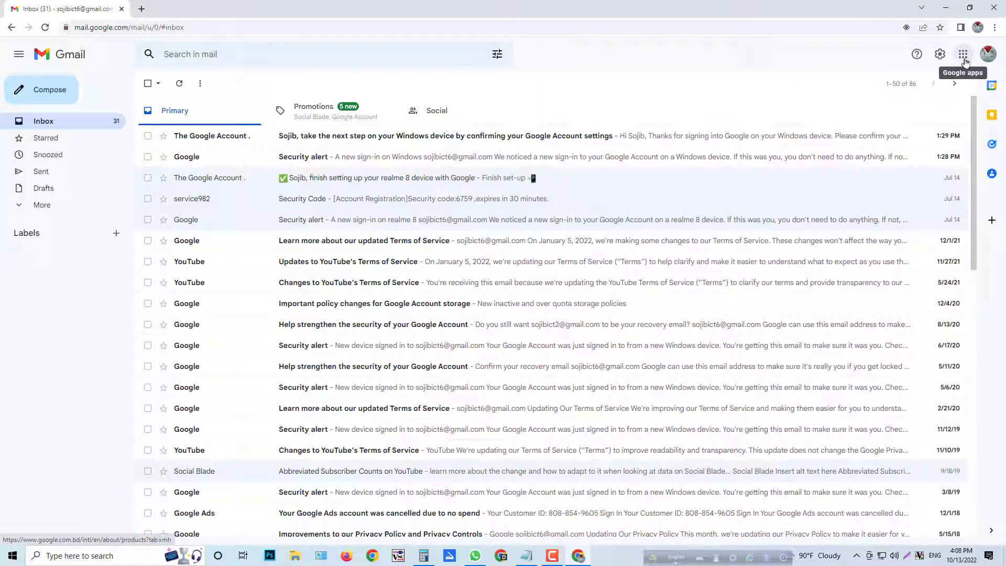
{"action": "left_click", "coordinate": [963, 54]}
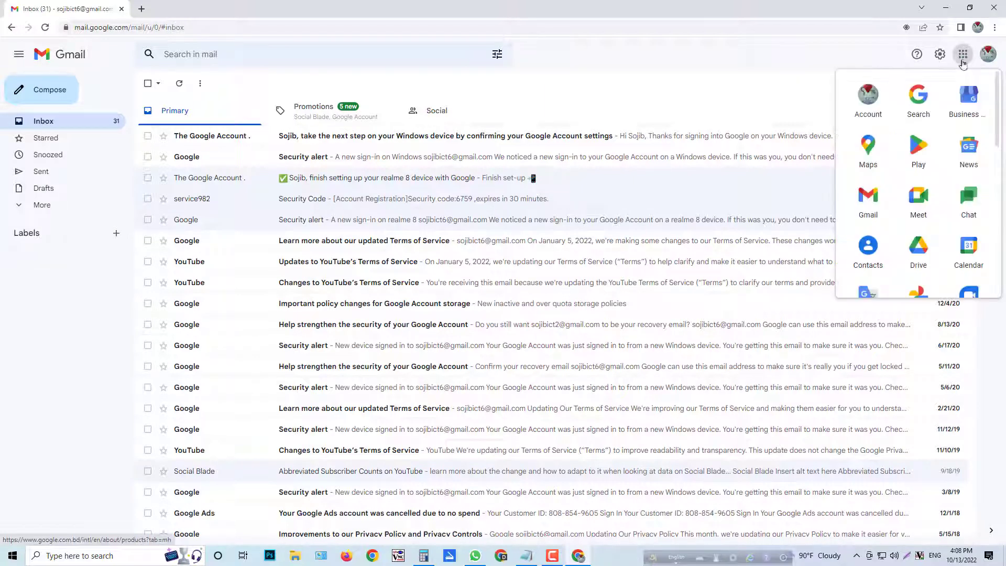
{"action": "left_click", "coordinate": [921, 248]}
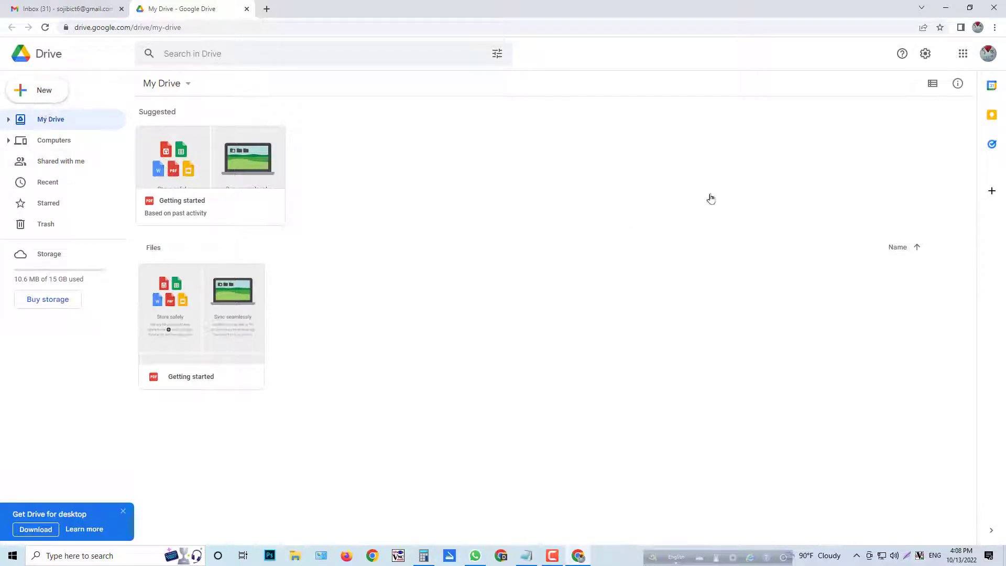
Upload the desktop images of the printed page (Screenshot_2) and the handwritten page to My Drive, and collapse the upload notice.
{"action": "left_click", "coordinate": [970, 8]}
{"action": "left_click_drag", "start_coordinate": [414, 42], "coordinate": [545, 51]}
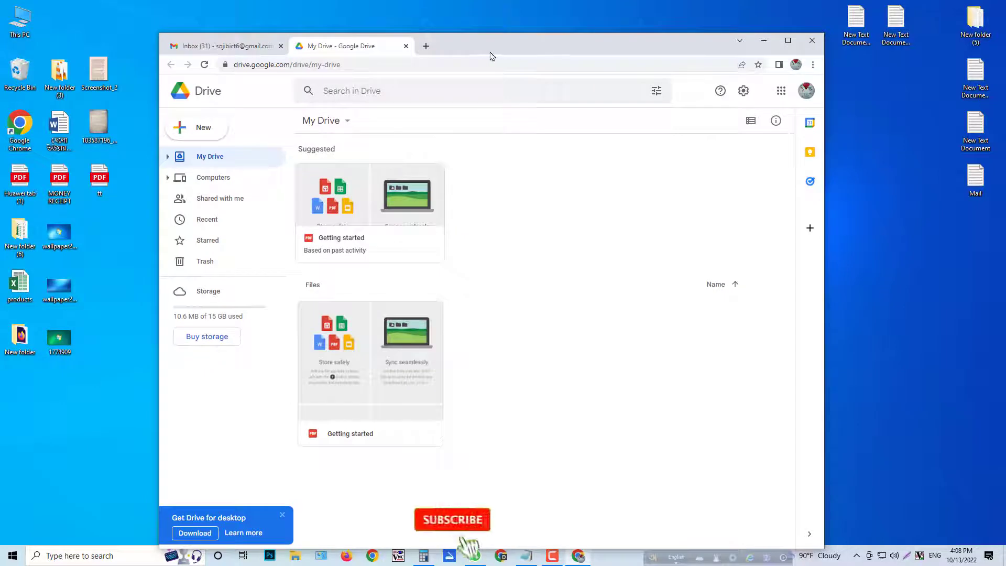
{"action": "left_click_drag", "start_coordinate": [139, 47], "coordinate": [577, 320]}
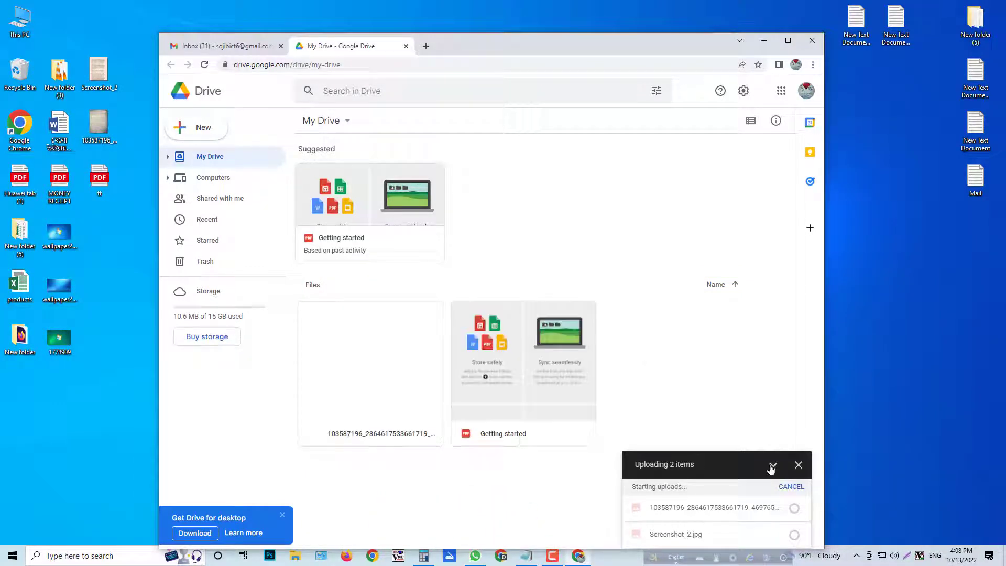
{"action": "left_click", "coordinate": [790, 42]}
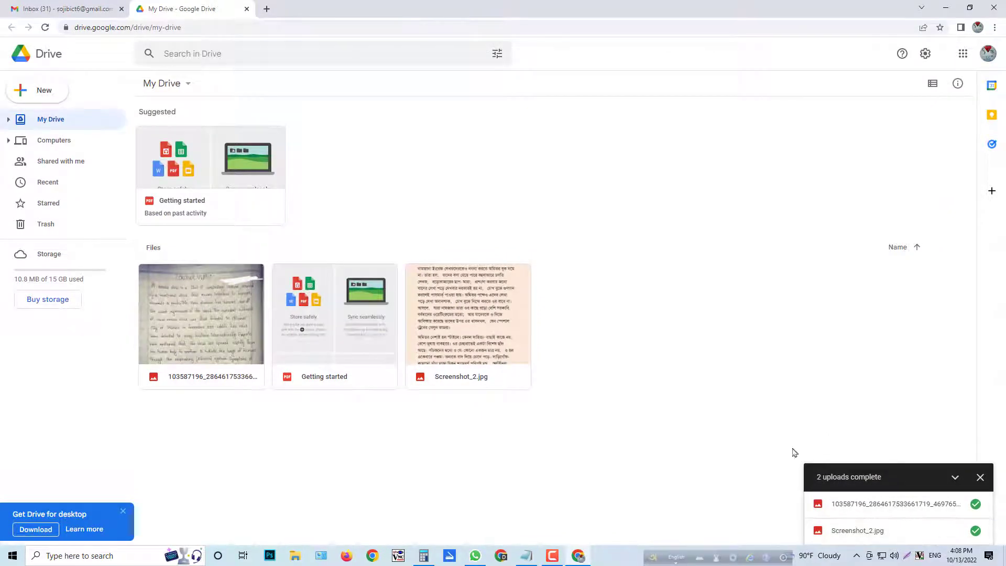
{"action": "left_click", "coordinate": [956, 478]}
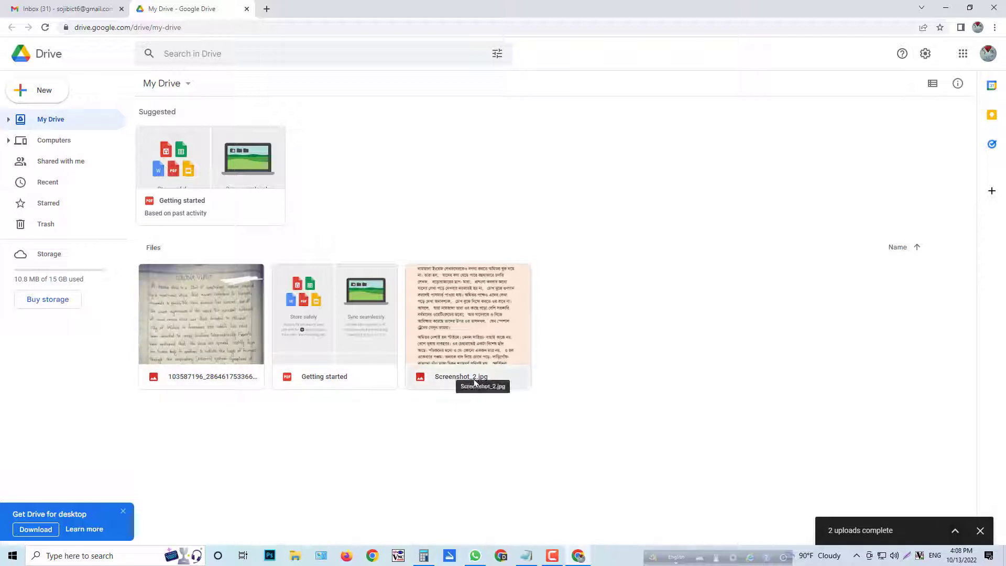
Open Screenshot_2.jpg from My Drive with Google Docs and dismiss the Meet promotion.
{"action": "right_click", "coordinate": [486, 302]}
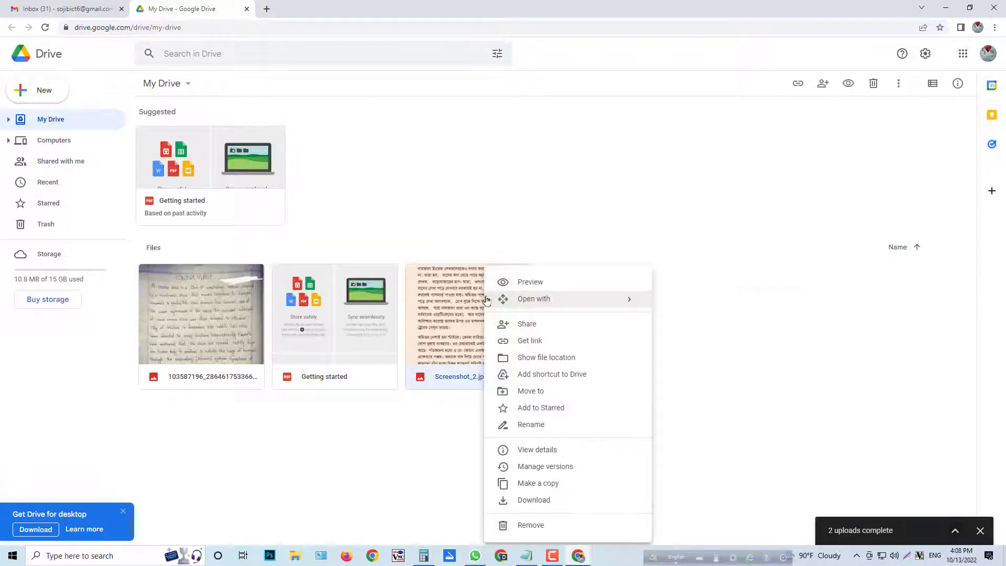
{"action": "mouse_move", "coordinate": [531, 305]}
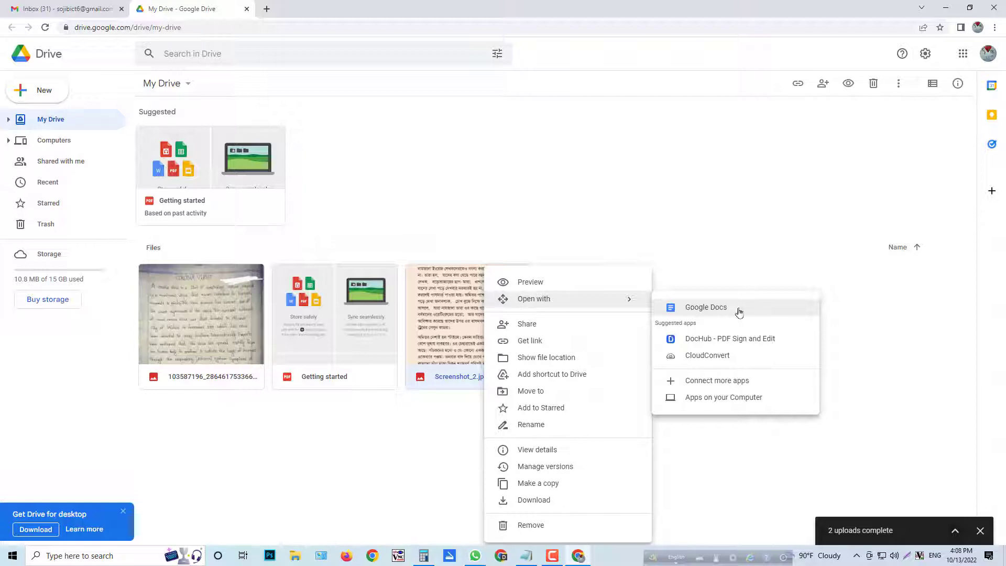
{"action": "left_click", "coordinate": [712, 313]}
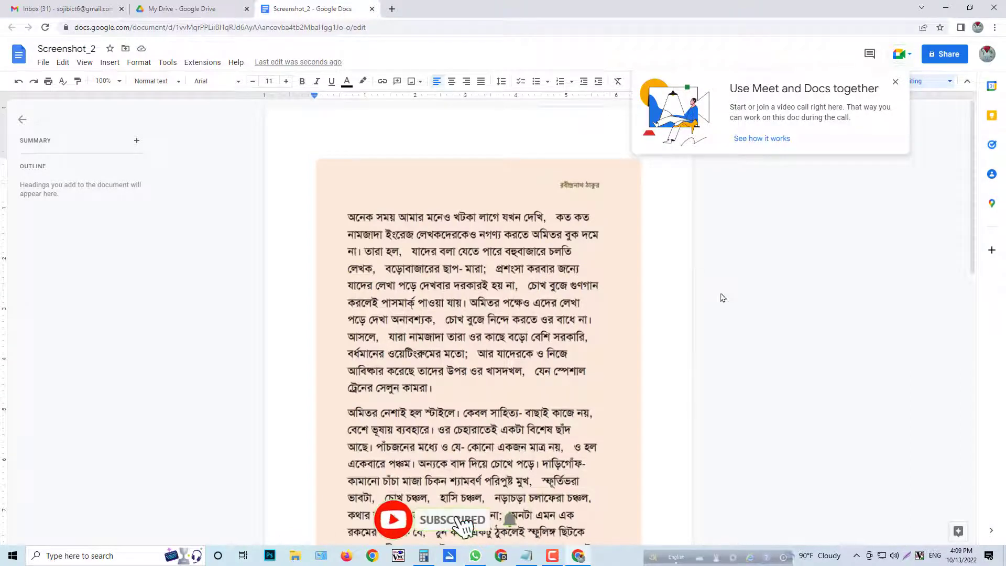
{"action": "left_click", "coordinate": [896, 83]}
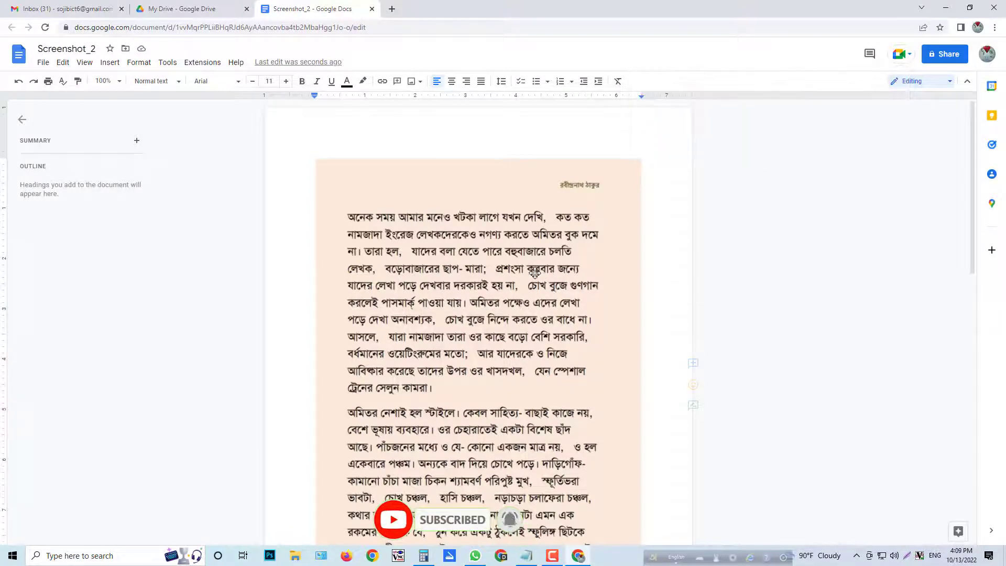
Center the author's name line above the extracted text on the second page and add an empty line below it.
{"action": "left_click", "coordinate": [482, 284]}
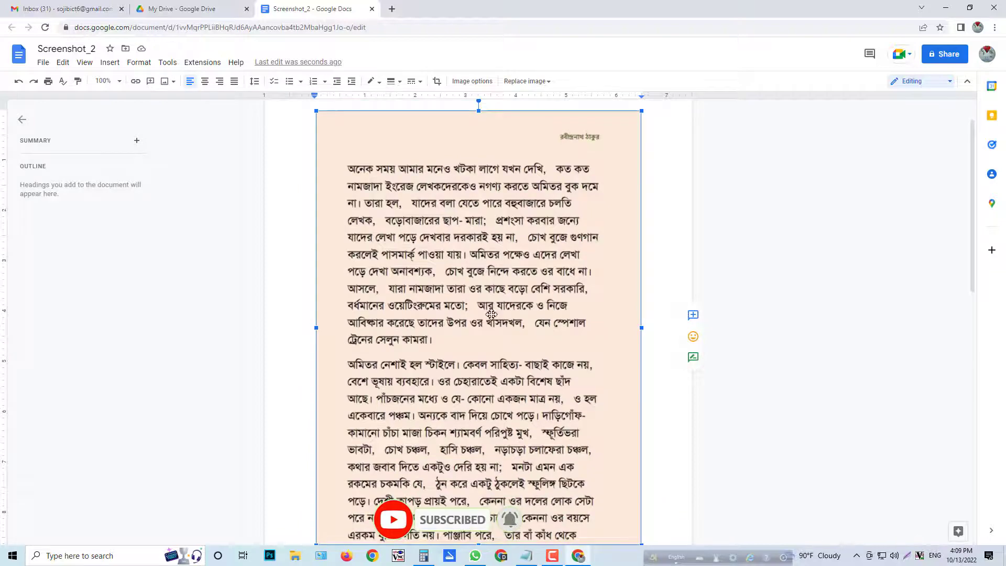
{"action": "scroll", "coordinate": [530, 341], "scroll_direction": "down", "scroll_amount": 6}
{"action": "scroll", "coordinate": [529, 341], "scroll_direction": "down", "scroll_amount": 3}
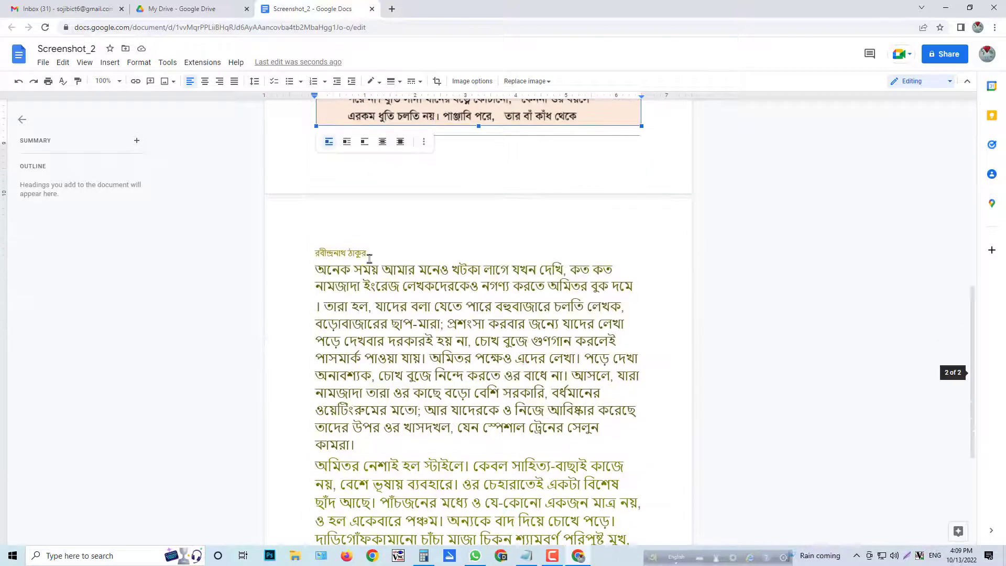
{"action": "scroll", "coordinate": [369, 258], "scroll_direction": "up", "scroll_amount": 9}
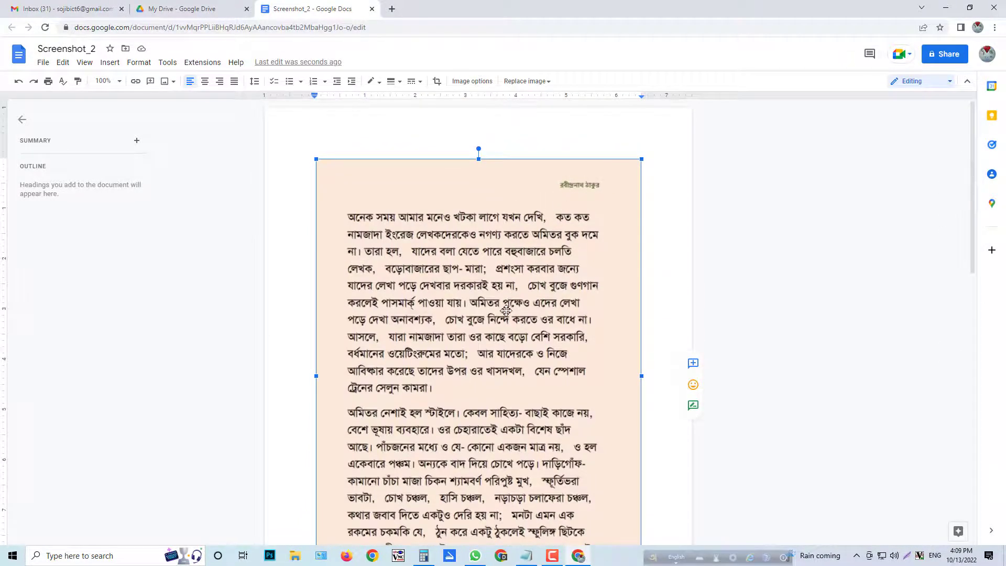
{"action": "scroll", "coordinate": [505, 310], "scroll_direction": "down", "scroll_amount": 8}
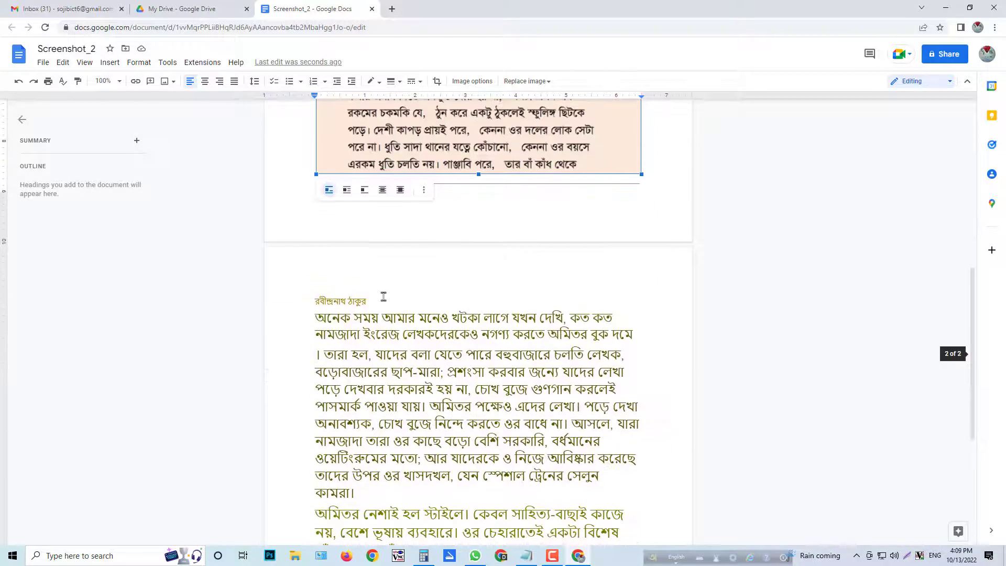
{"action": "left_click_drag", "start_coordinate": [383, 297], "coordinate": [314, 299]}
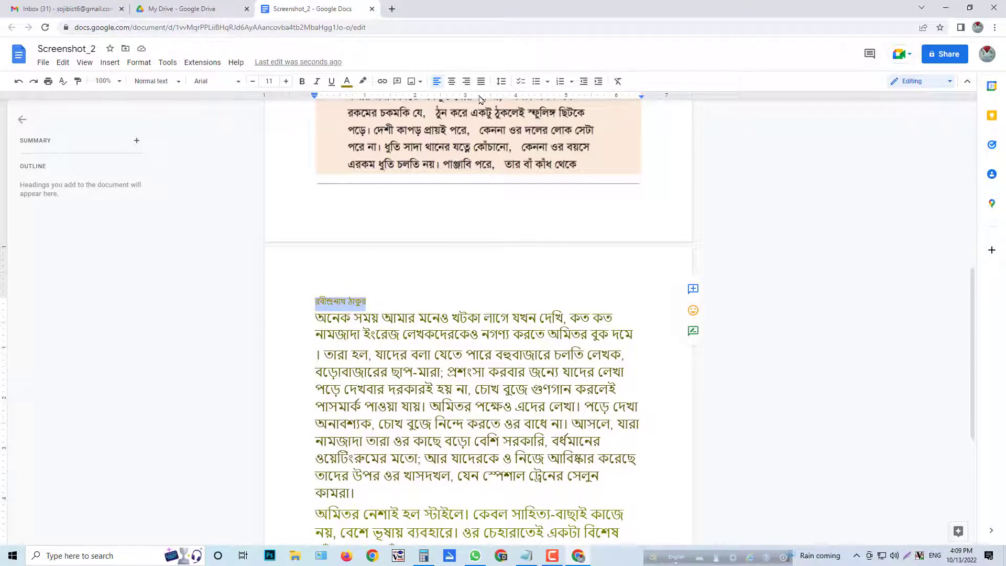
{"action": "left_click", "coordinate": [452, 81]}
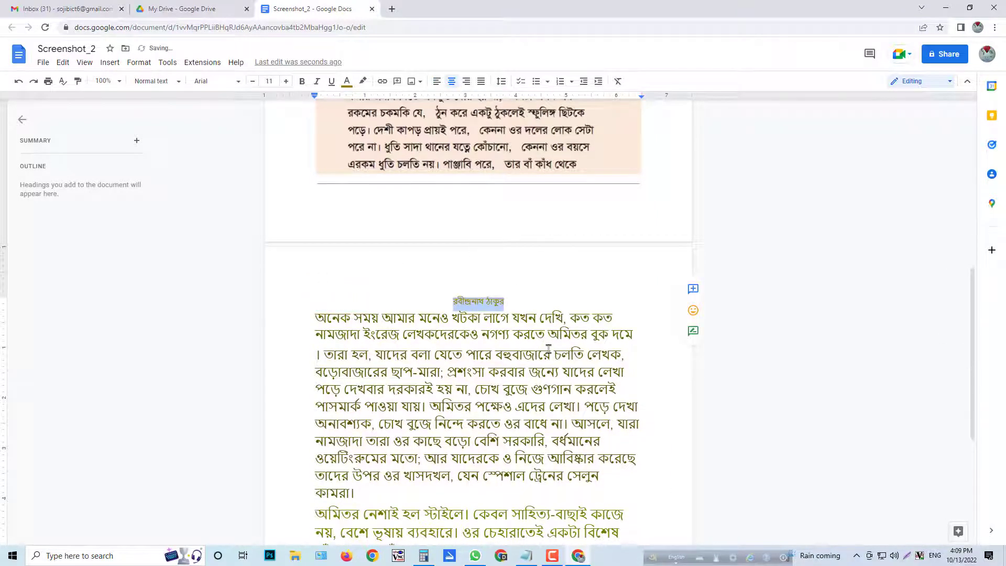
{"action": "left_click", "coordinate": [529, 304]}
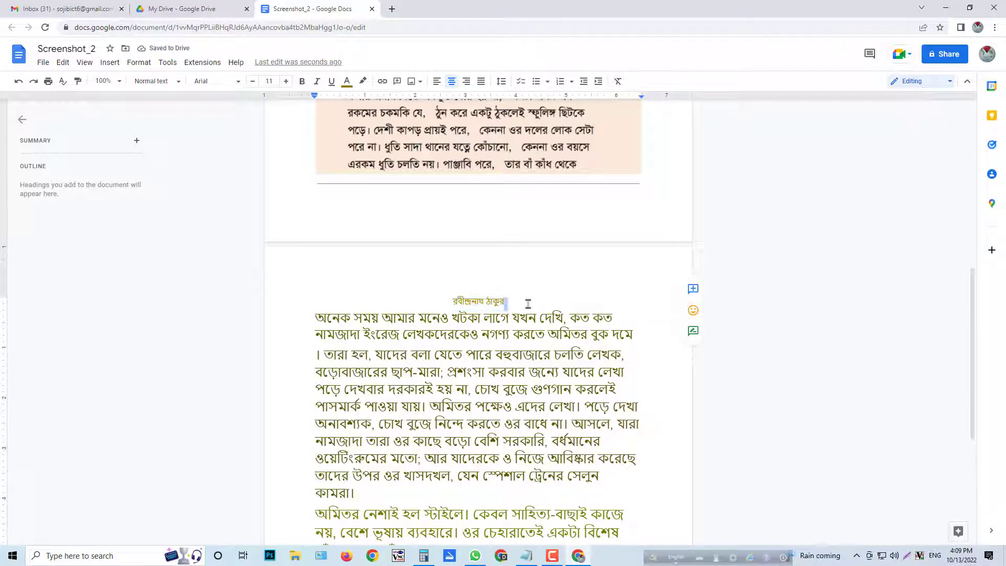
{"action": "key", "text": "Return"}
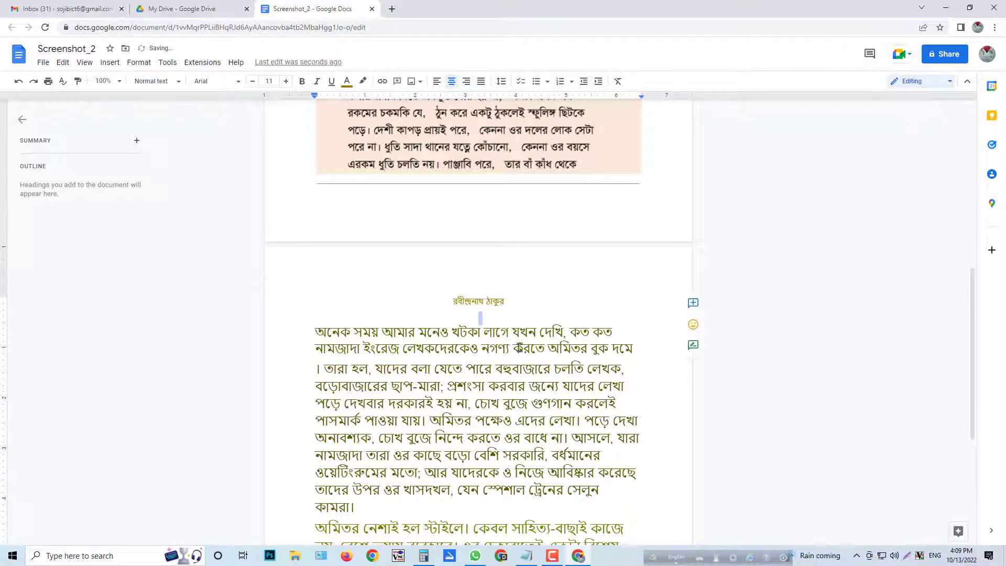
Highlight the first two lines of the extracted body text in orange.
{"action": "left_click", "coordinate": [523, 337]}
{"action": "scroll", "coordinate": [555, 362], "scroll_direction": "down", "scroll_amount": 5}
{"action": "scroll", "coordinate": [412, 342], "scroll_direction": "up", "scroll_amount": 5}
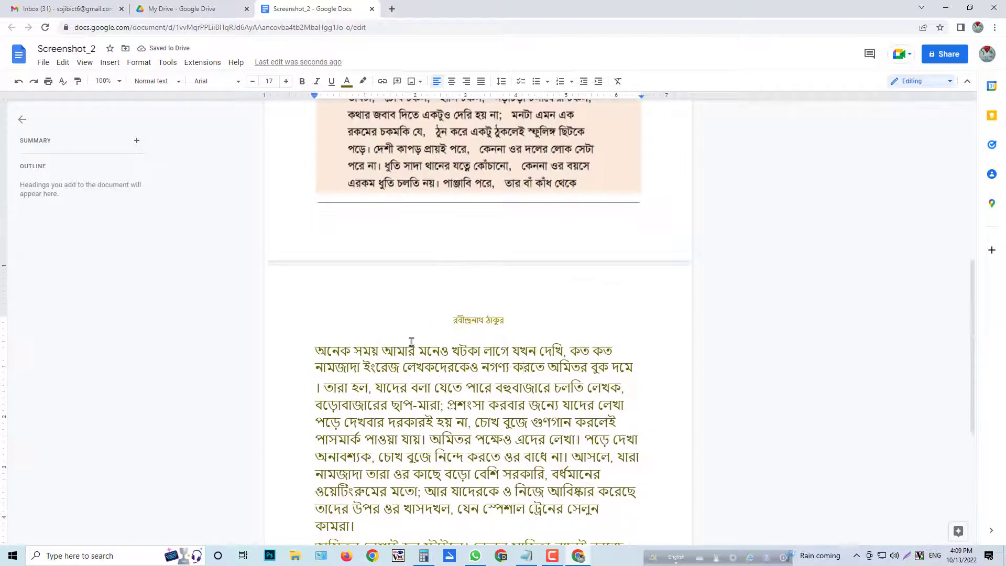
{"action": "left_click_drag", "start_coordinate": [318, 347], "coordinate": [635, 373]}
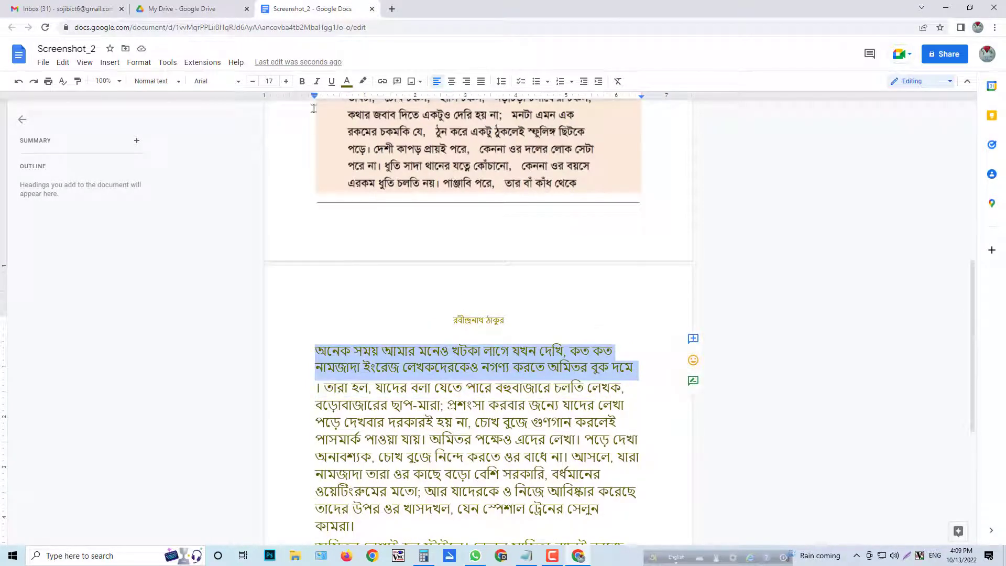
{"action": "left_click", "coordinate": [363, 81]}
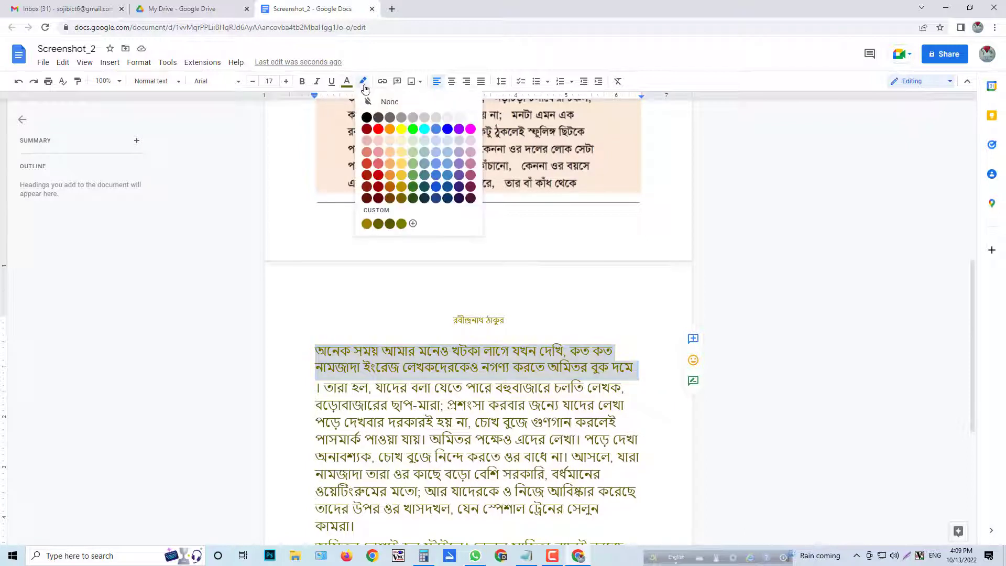
{"action": "left_click", "coordinate": [391, 130]}
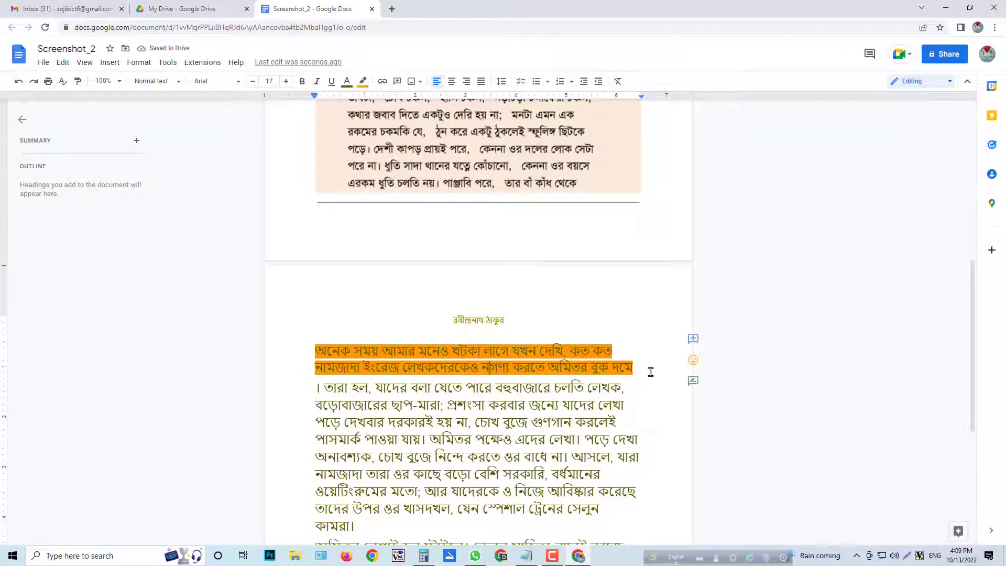
Change the highlight of the first two body text lines to white.
{"action": "left_click_drag", "start_coordinate": [656, 373], "coordinate": [320, 350]}
{"action": "left_click", "coordinate": [364, 83]}
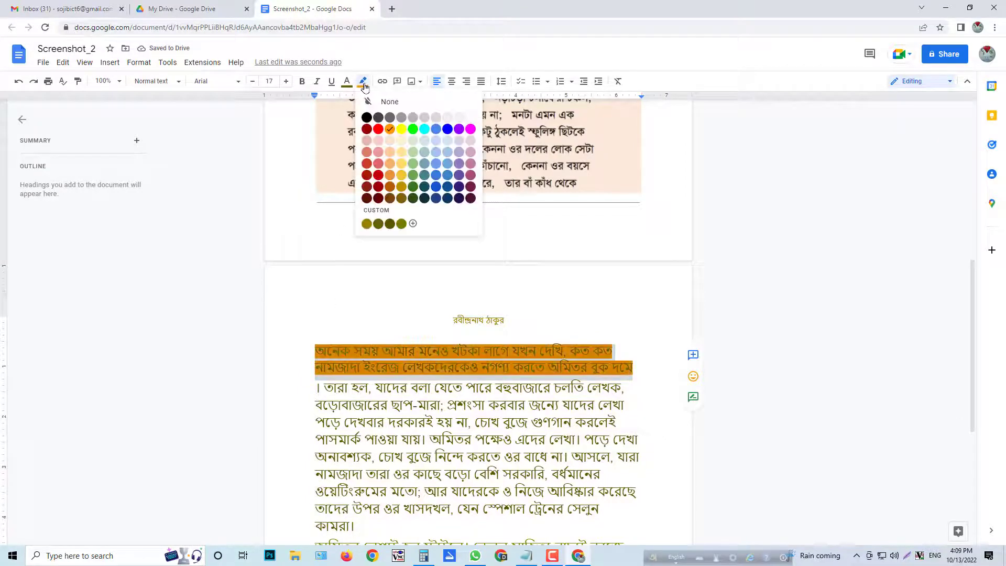
{"action": "left_click", "coordinate": [472, 120]}
{"action": "left_click", "coordinate": [458, 351]}
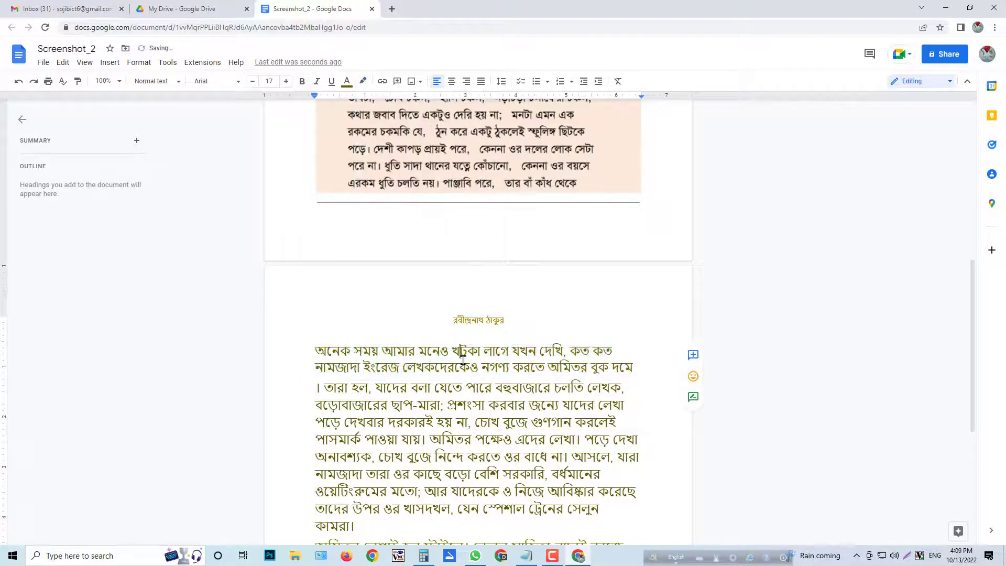
{"action": "scroll", "coordinate": [522, 377], "scroll_direction": "up", "scroll_amount": 2}
{"action": "scroll", "coordinate": [522, 377], "scroll_direction": "down", "scroll_amount": 6}
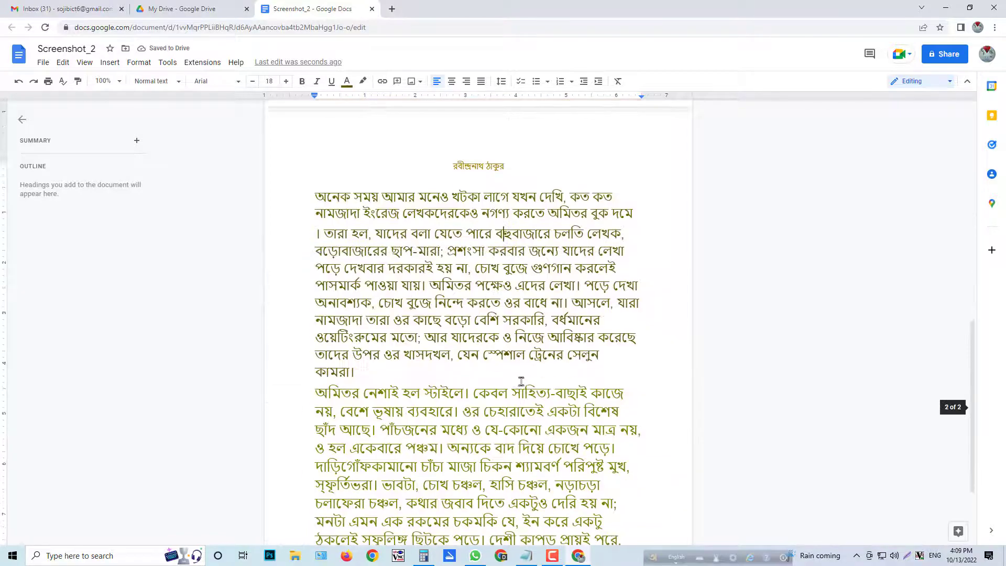
{"action": "scroll", "coordinate": [518, 325], "scroll_direction": "up", "scroll_amount": 10}
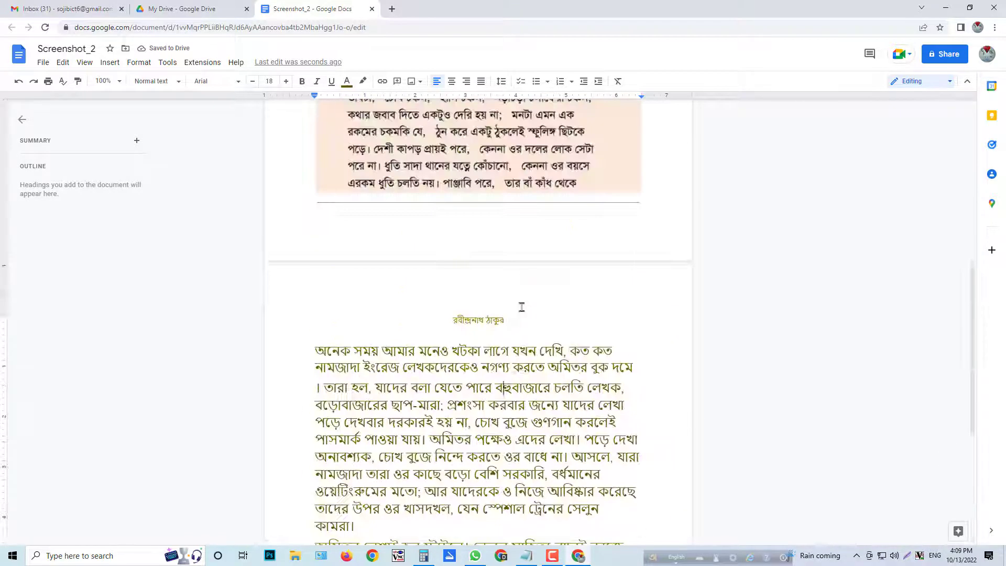
{"action": "scroll", "coordinate": [463, 322], "scroll_direction": "down", "scroll_amount": 1}
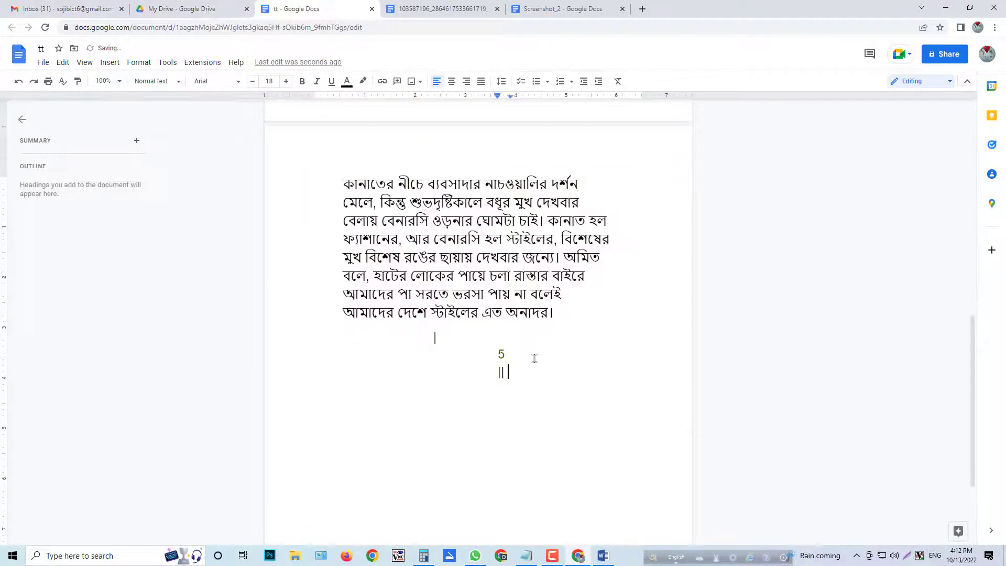
{"action": "scroll", "coordinate": [492, 340], "scroll_direction": "up", "scroll_amount": 2}
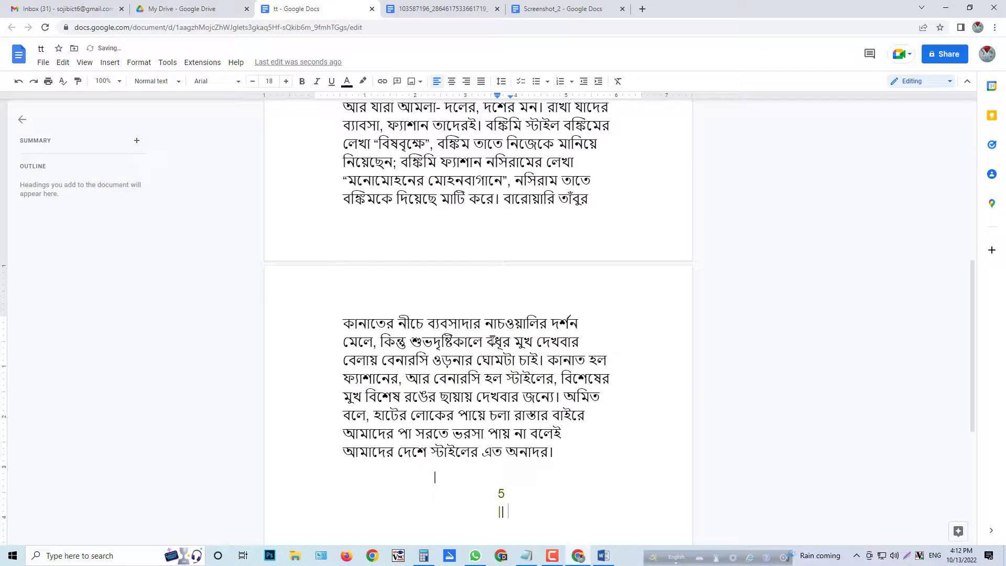
{"action": "left_click", "coordinate": [607, 345]}
{"action": "type", "text": "dfsds"}
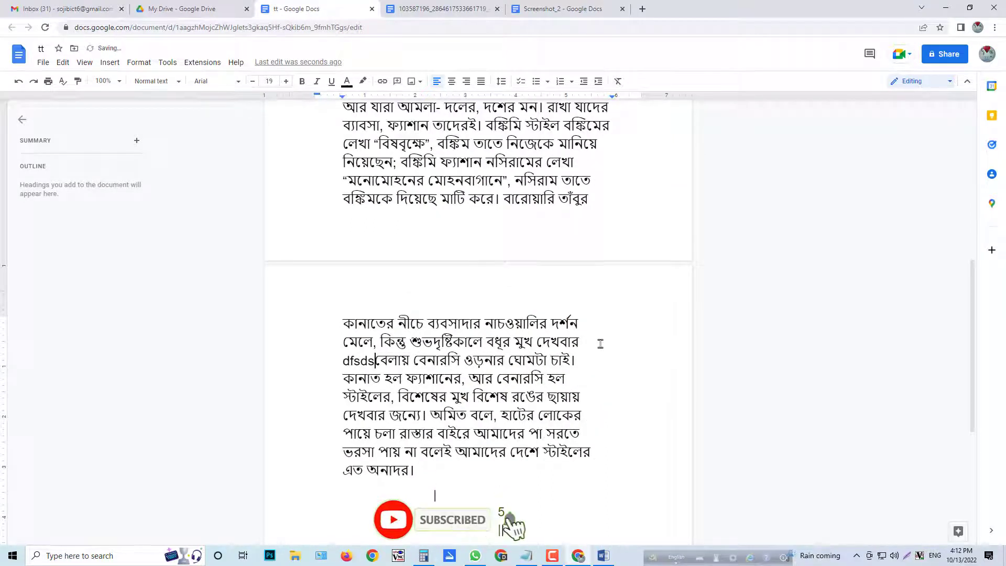
{"action": "key", "text": "BackSpace"}
{"action": "key", "text": "BackSpace"}
{"action": "key", "text": "BackSpace"}
{"action": "key", "text": "BackSpace"}
{"action": "key", "text": "BackSpace"}
Switch the keyboard input to Bengali and insert "আমার সোনার বাংলা" after the second line of text on the tt document's second page.
{"action": "key", "text": "ctrl+space"}
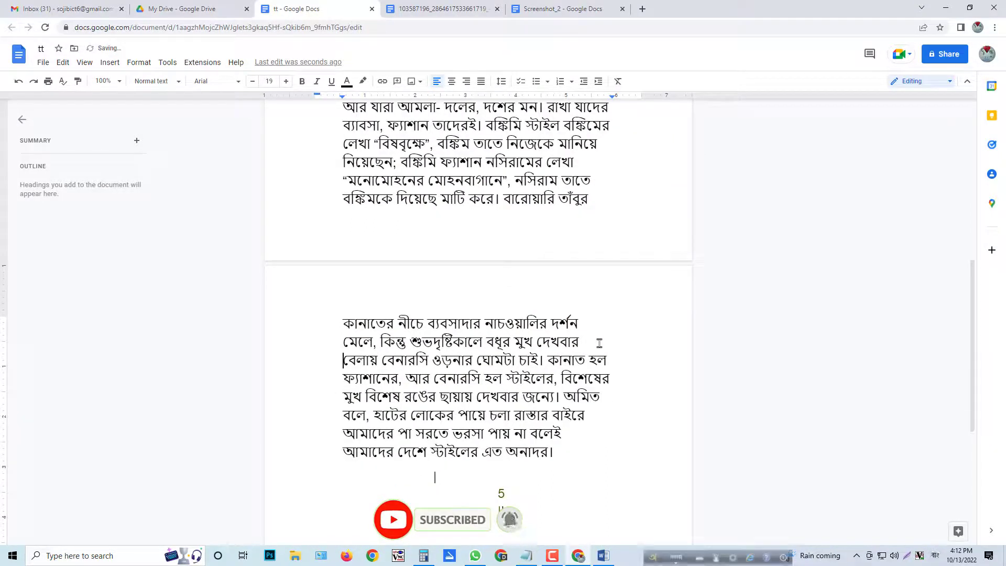
{"action": "left_click", "coordinate": [599, 343]}
{"action": "type", "text": "da"}
{"action": "key", "text": "BackSpace"}
{"action": "key", "text": "BackSpace"}
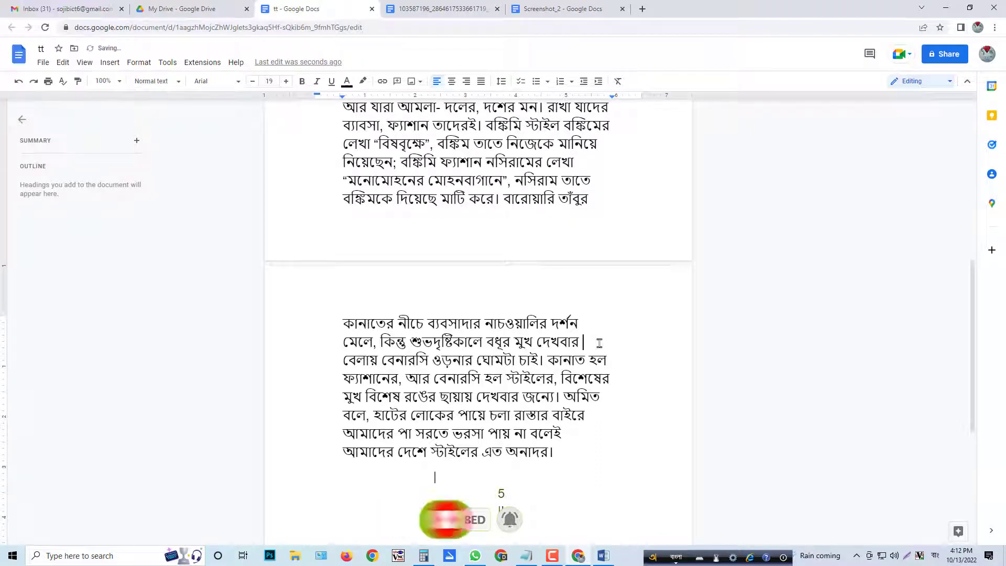
{"action": "type", "text": "amar sonar bangla"}
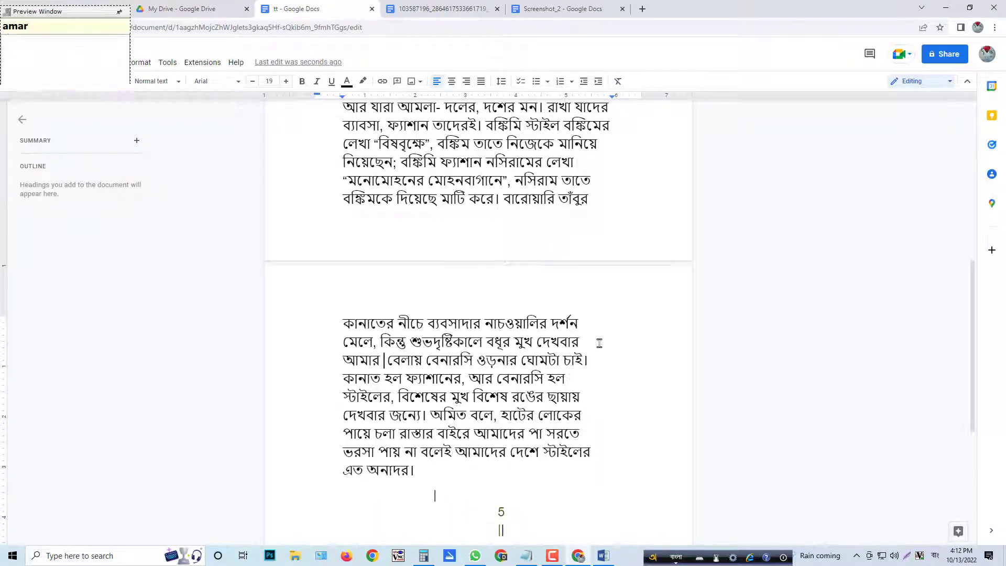
{"action": "type", "text": "r"}
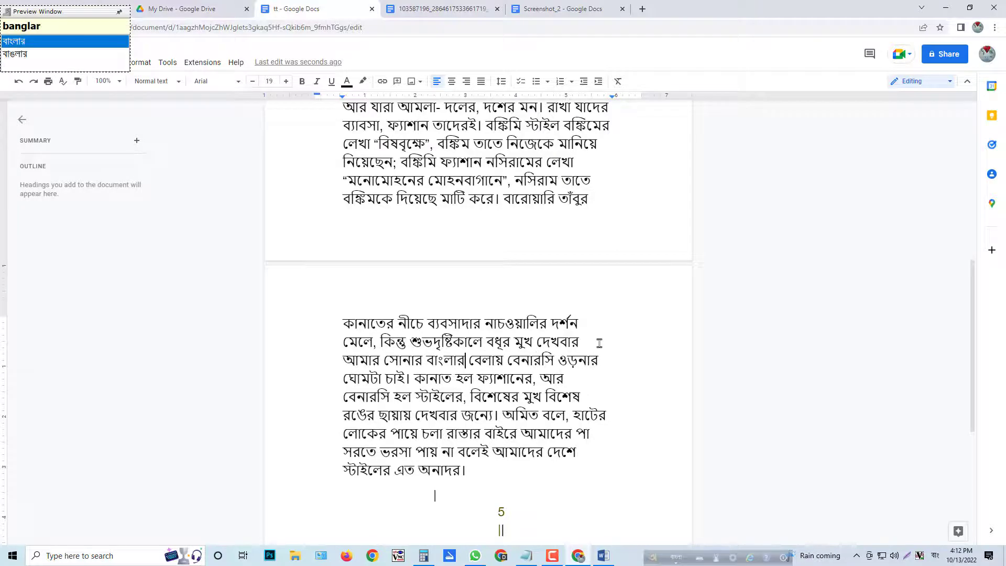
{"action": "key", "text": "BackSpace"}
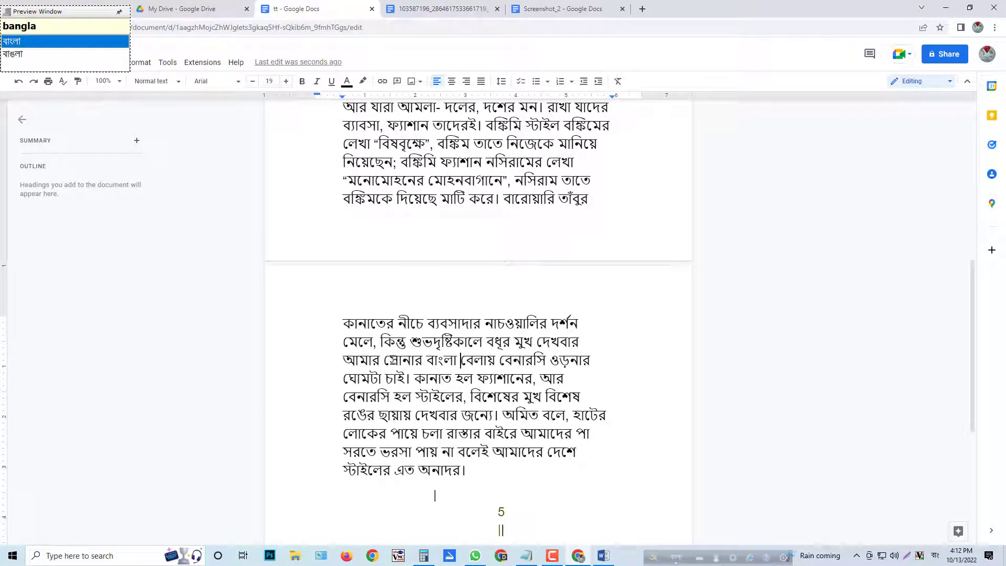
Switch the keyboard input from Bengali back to English.
{"action": "left_click_drag", "start_coordinate": [394, 360], "coordinate": [344, 361]}
{"action": "left_click", "coordinate": [511, 378]}
{"action": "scroll", "coordinate": [455, 350], "scroll_direction": "up", "scroll_amount": 8}
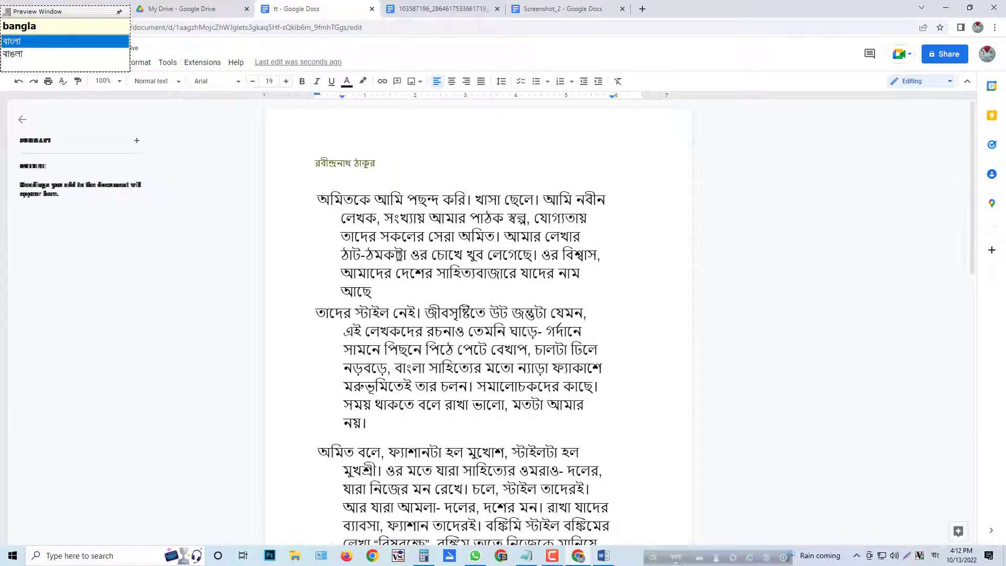
{"action": "key", "text": "F12"}
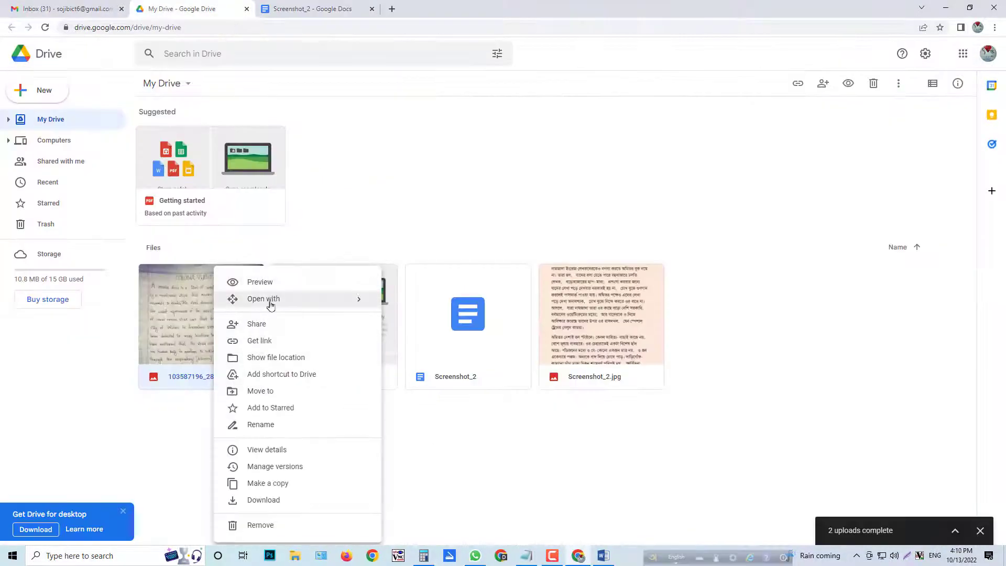
Open the handwritten Corona Virus image from My Drive with Google Docs and dismiss the pageless format promotion.
{"action": "mouse_move", "coordinate": [272, 301]}
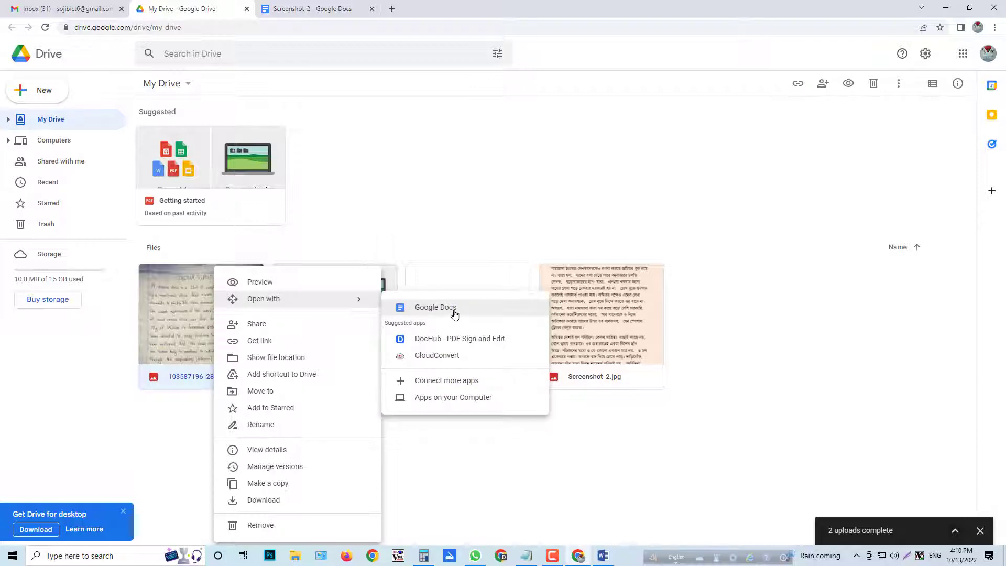
{"action": "left_click", "coordinate": [455, 312]}
{"action": "left_click", "coordinate": [207, 8]}
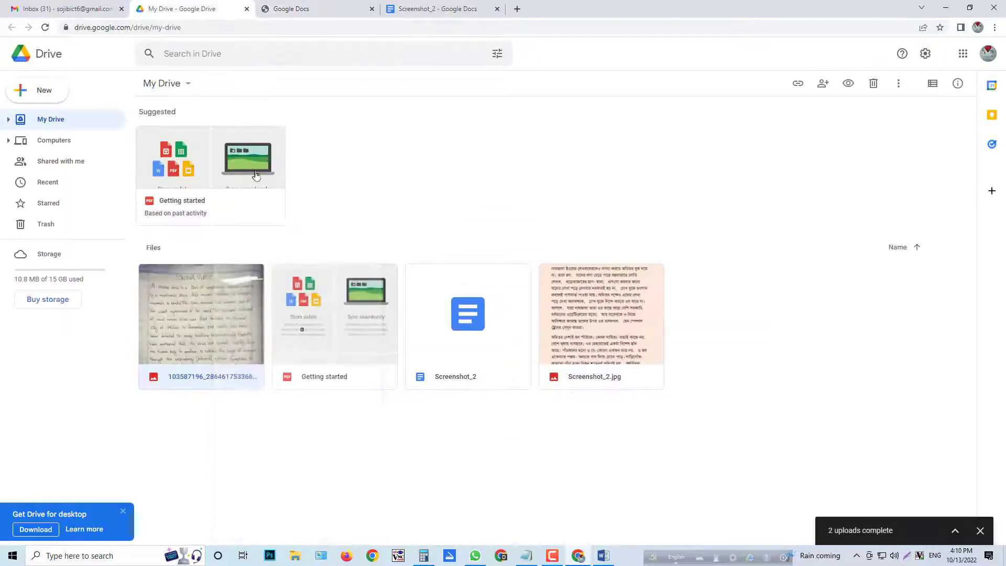
{"action": "left_click", "coordinate": [321, 9]}
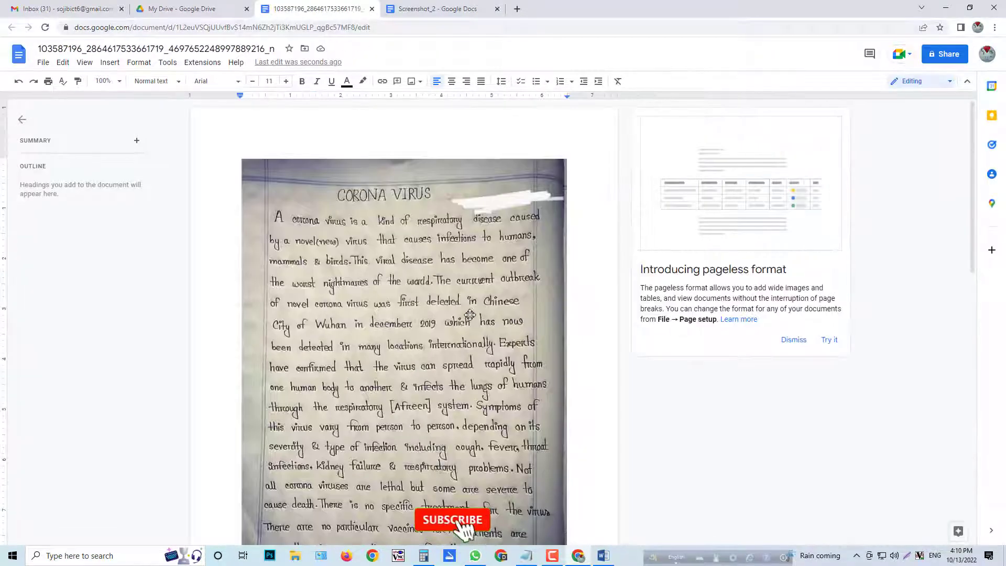
{"action": "left_click", "coordinate": [795, 340]}
Split the extracted text after "CORONA VIRUS" so that the heading stands on its own line above the body text.
{"action": "scroll", "coordinate": [446, 231], "scroll_direction": "down", "scroll_amount": 8}
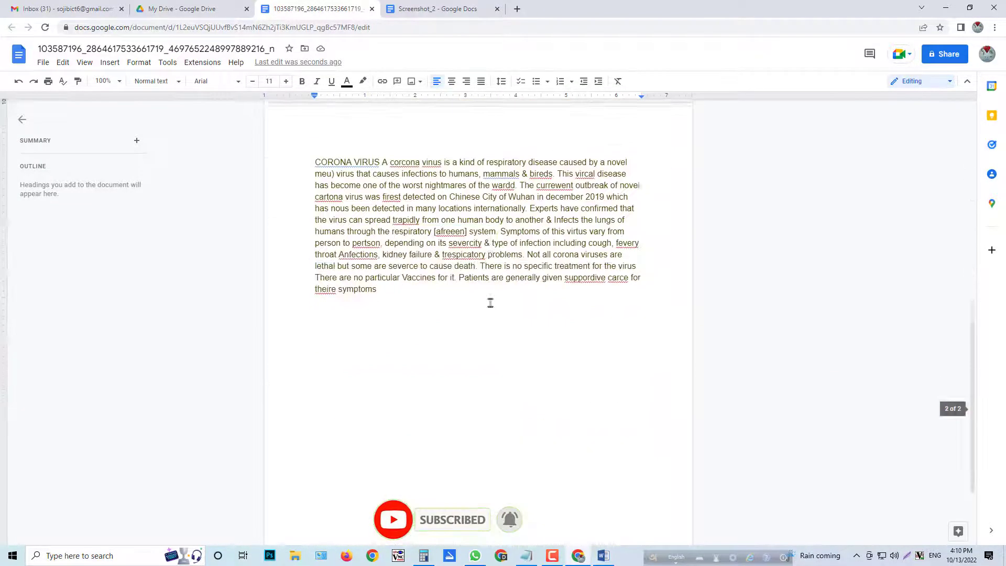
{"action": "scroll", "coordinate": [529, 298], "scroll_direction": "up", "scroll_amount": 10}
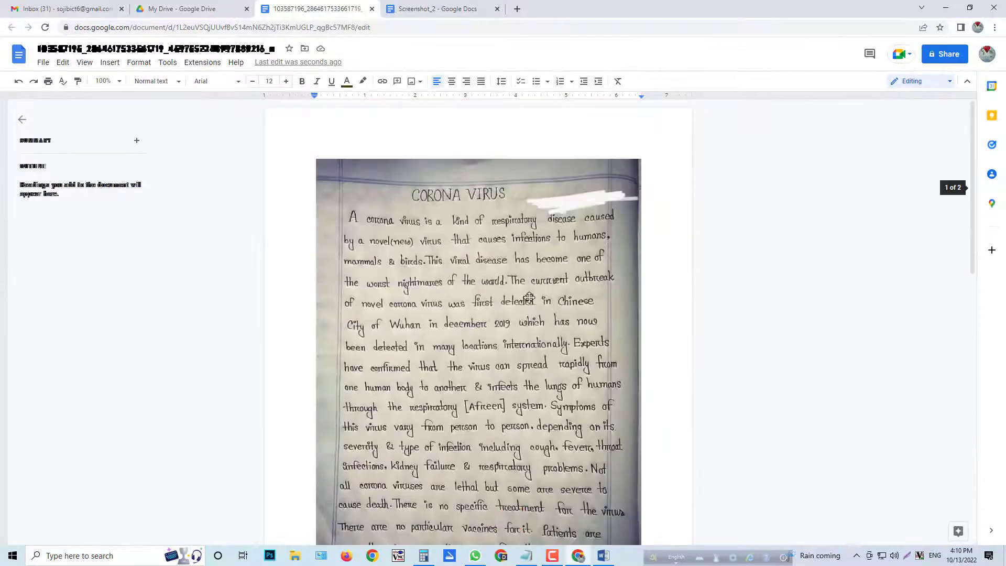
{"action": "scroll", "coordinate": [463, 325], "scroll_direction": "down", "scroll_amount": 5}
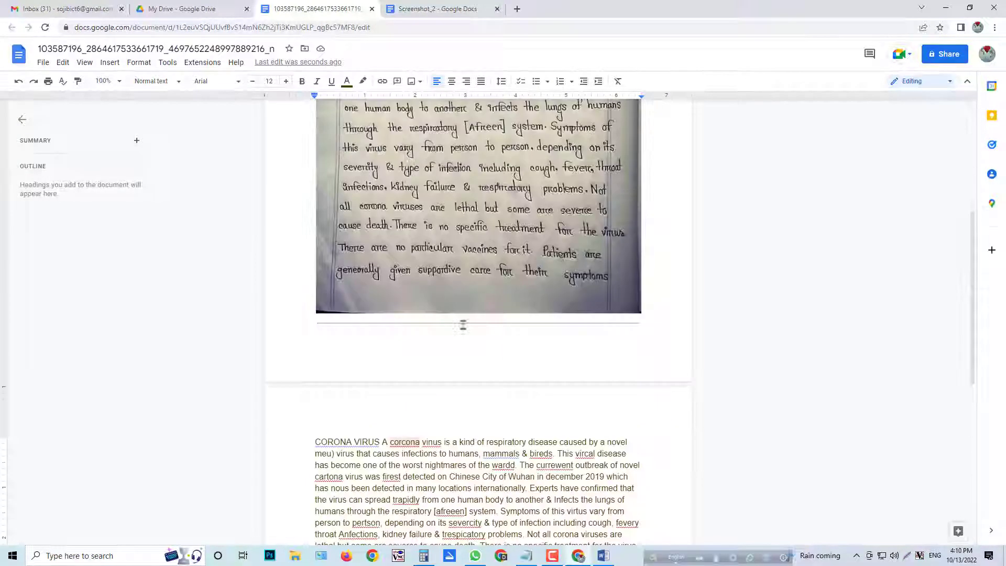
{"action": "left_click", "coordinate": [383, 442]}
{"action": "key", "text": "Return"}
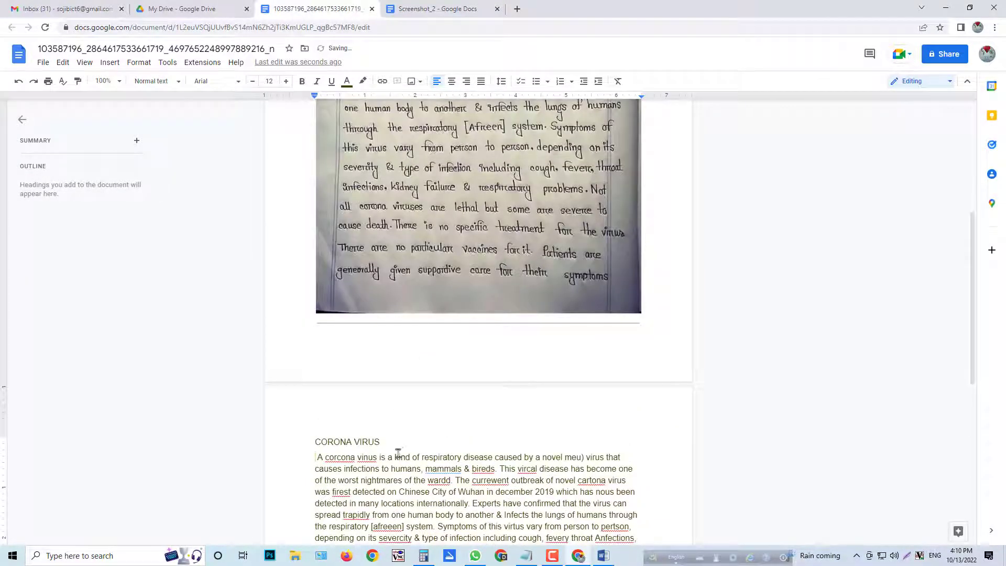
Compare the extracted English text on the second page with the handwritten image on the first page.
{"action": "scroll", "coordinate": [398, 388], "scroll_direction": "down", "scroll_amount": 3}
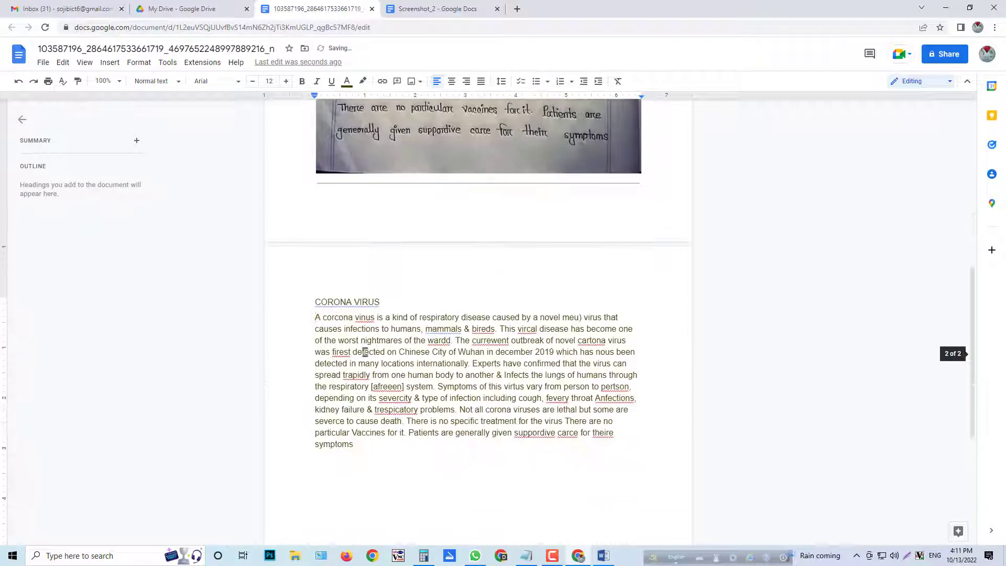
{"action": "scroll", "coordinate": [521, 443], "scroll_direction": "down", "scroll_amount": 5}
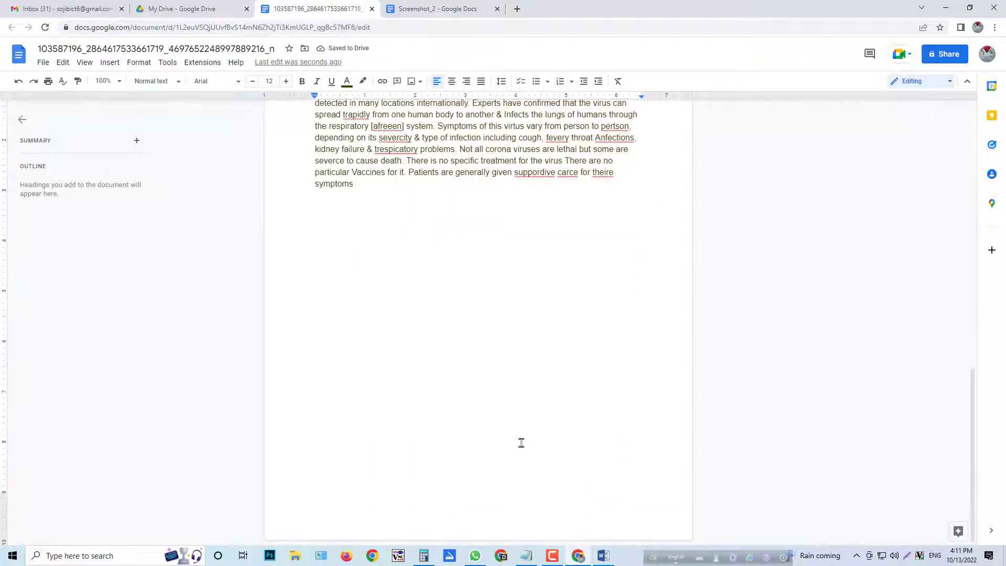
{"action": "scroll", "coordinate": [521, 440], "scroll_direction": "up", "scroll_amount": 3}
{"action": "scroll", "coordinate": [601, 342], "scroll_direction": "up", "scroll_amount": 6}
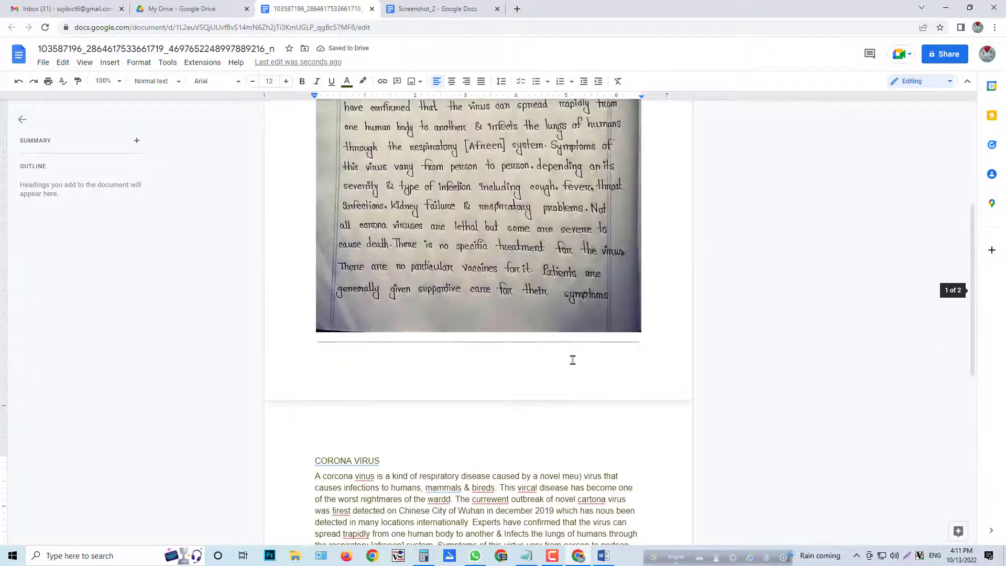
{"action": "scroll", "coordinate": [584, 392], "scroll_direction": "down", "scroll_amount": 3}
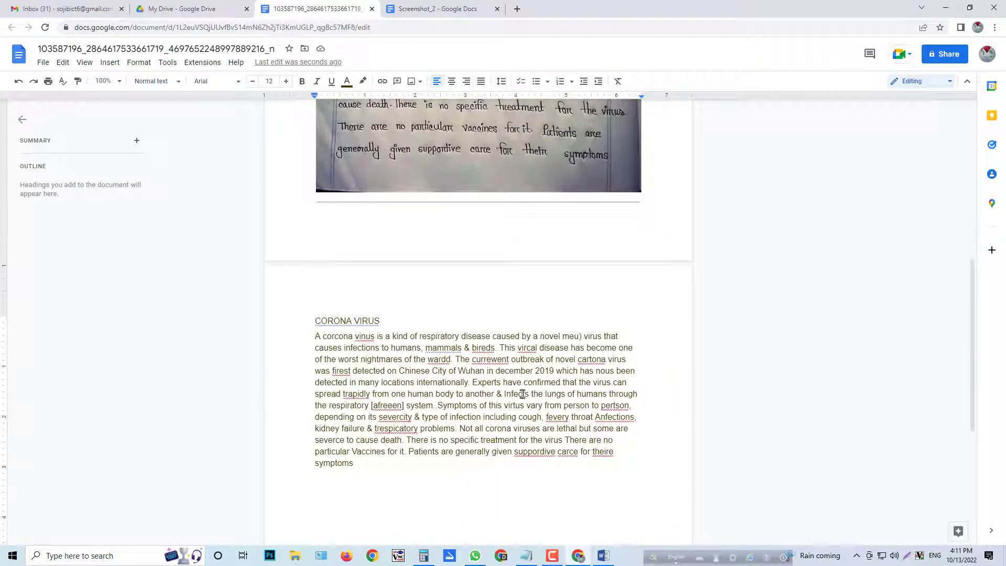
{"action": "scroll", "coordinate": [522, 394], "scroll_direction": "up", "scroll_amount": 8}
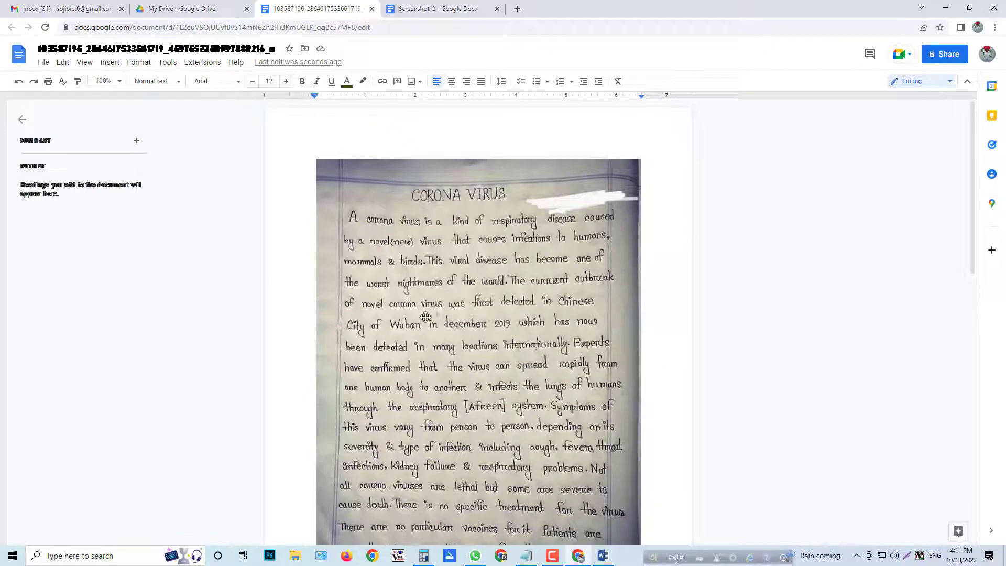
{"action": "scroll", "coordinate": [425, 317], "scroll_direction": "down", "scroll_amount": 3}
{"action": "left_click", "coordinate": [521, 289]}
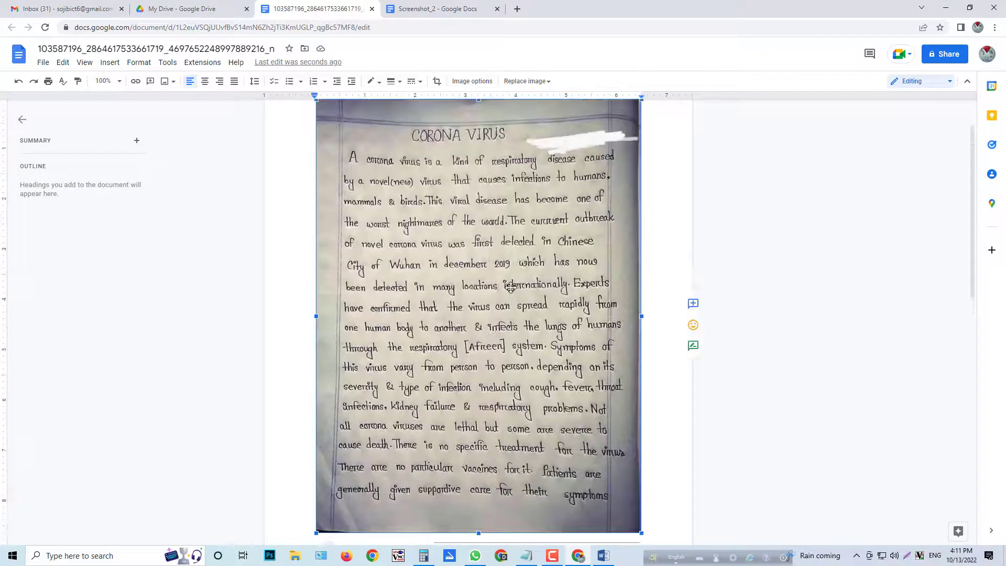
{"action": "scroll", "coordinate": [490, 304], "scroll_direction": "down", "scroll_amount": 8}
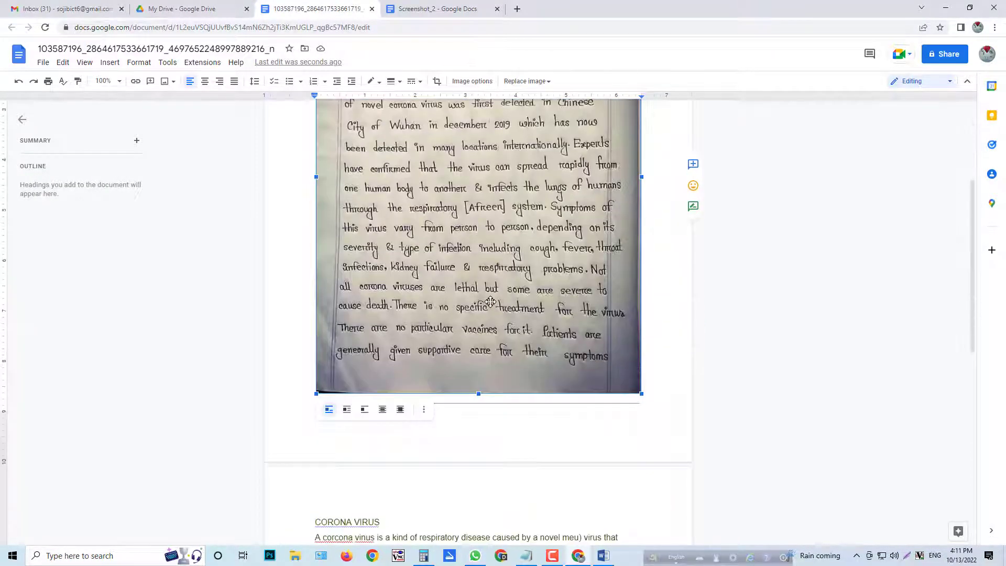
{"action": "left_click", "coordinate": [492, 316]}
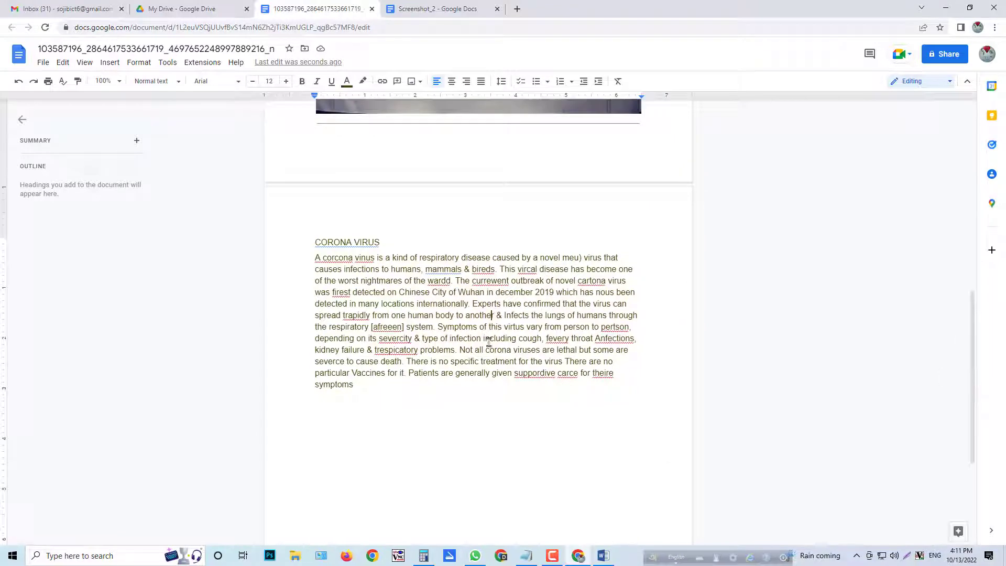
{"action": "left_click", "coordinate": [477, 261]}
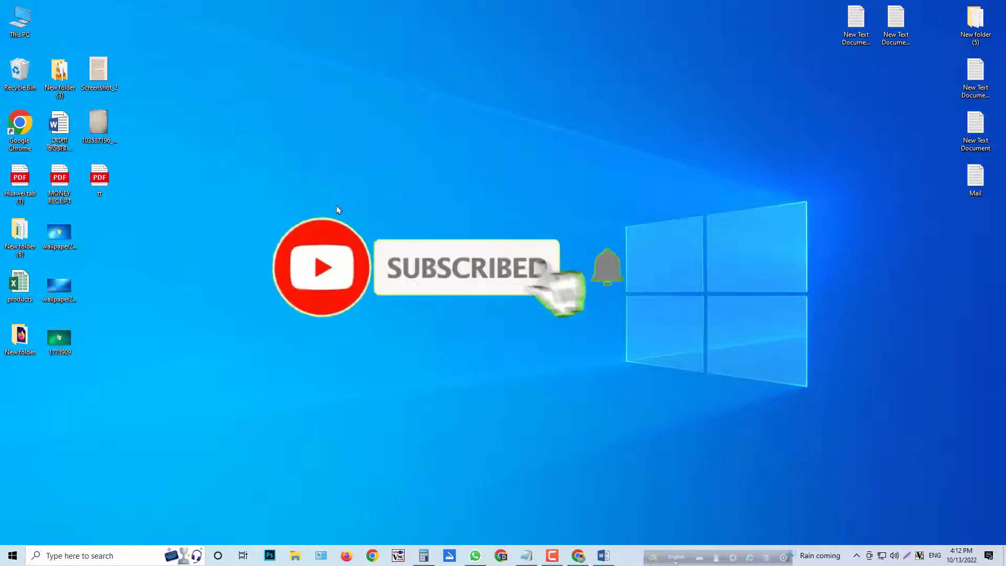
{"action": "right_click", "coordinate": [307, 184]}
{"action": "left_click", "coordinate": [362, 231]}
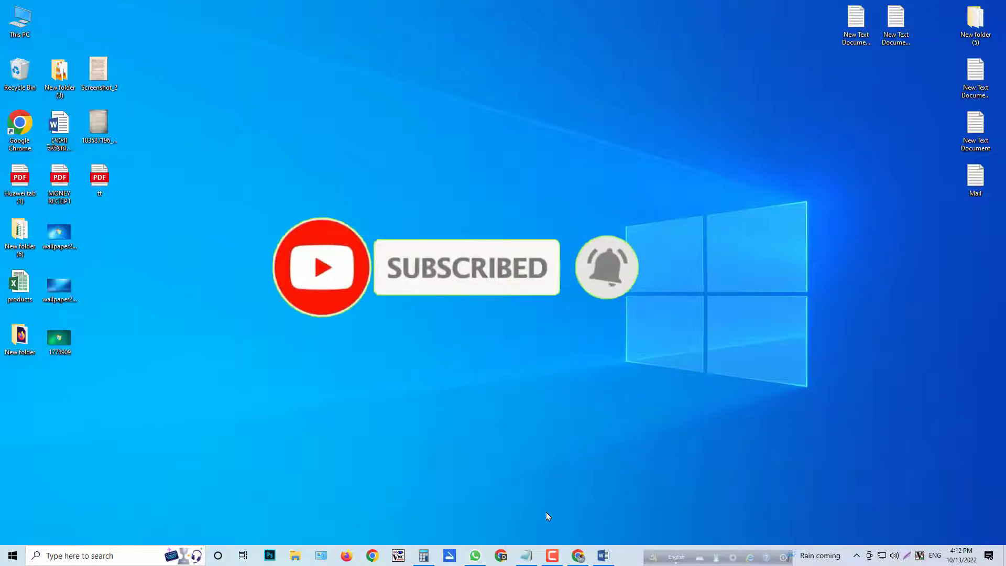